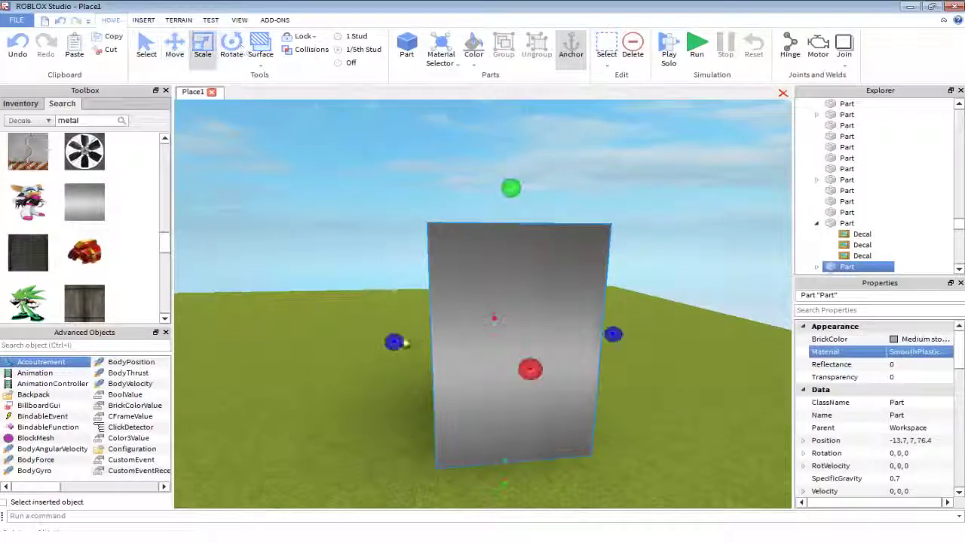
Narrow the selected metal block from one side so two blocks of unequal width stand next to each other.
{"action": "left_click_drag", "start_coordinate": [404, 342], "coordinate": [456, 346]}
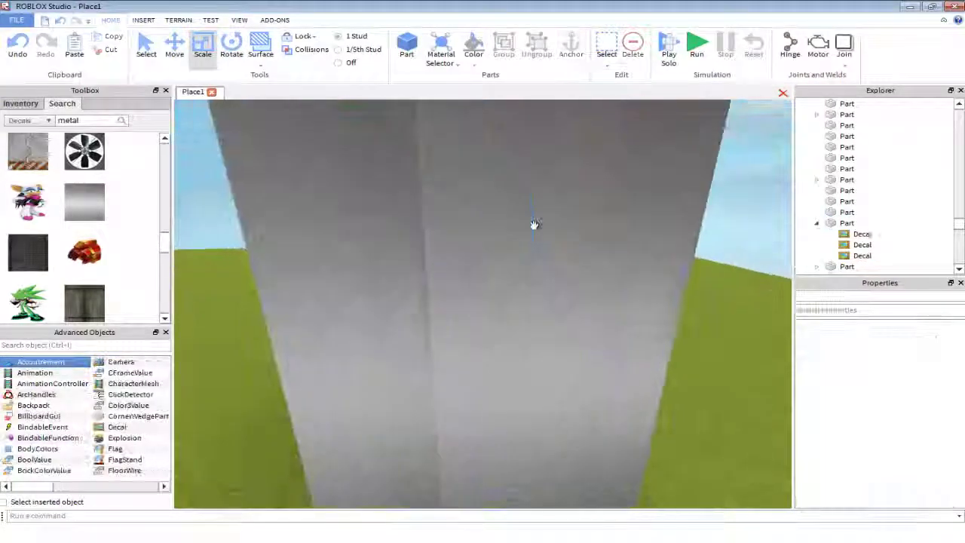
{"action": "left_click", "coordinate": [365, 156]}
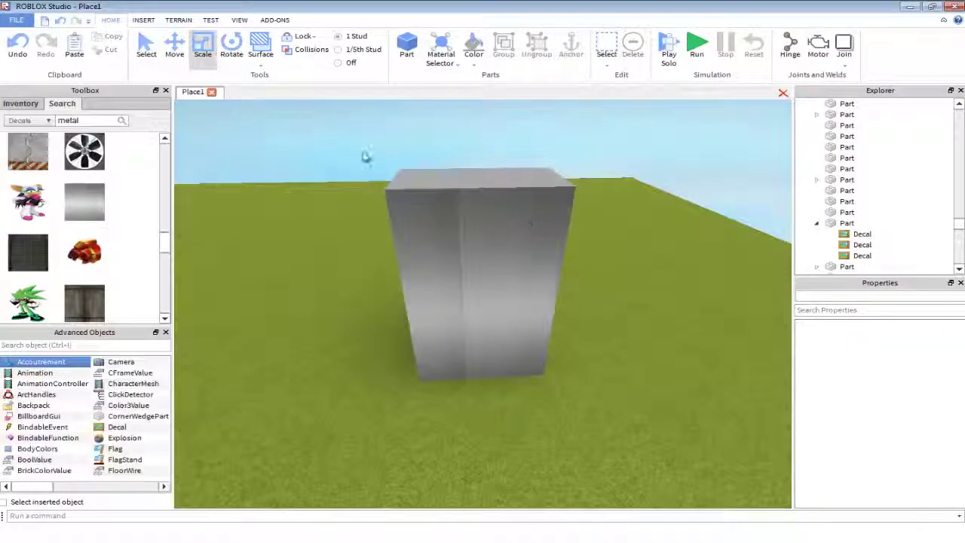
{"action": "left_click", "coordinate": [472, 177]}
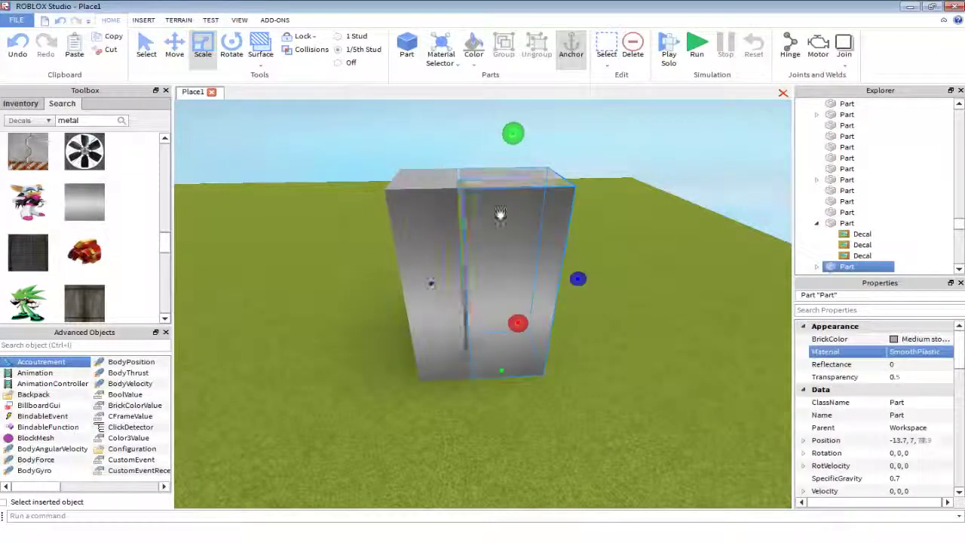
Make a thin upright strip from a copied metal block and fit it into the gap between the two tall blocks.
{"action": "scroll", "coordinate": [525, 205], "scroll_direction": "up", "scroll_amount": 3}
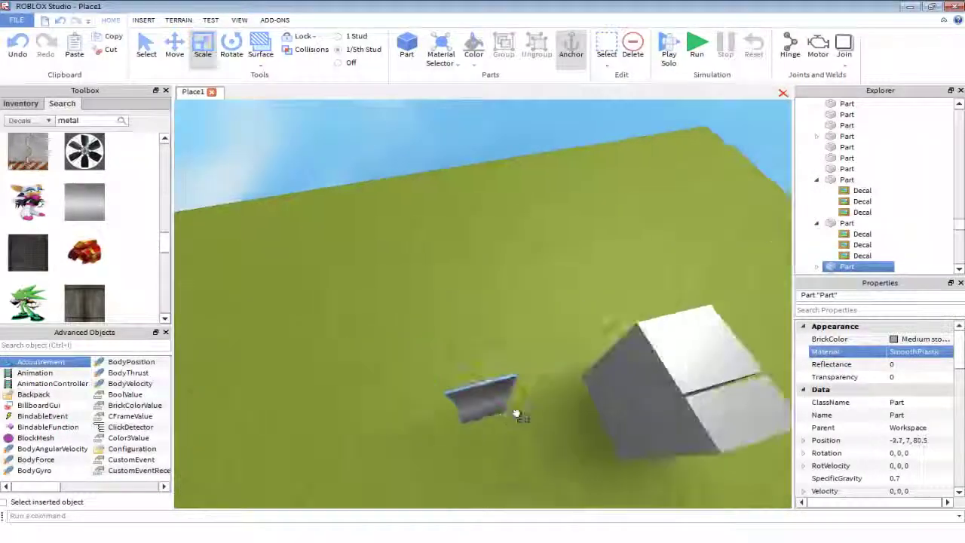
{"action": "right_click_drag", "start_coordinate": [517, 413], "coordinate": [430, 344]}
{"action": "scroll", "coordinate": [430, 334], "scroll_direction": "up", "scroll_amount": 2}
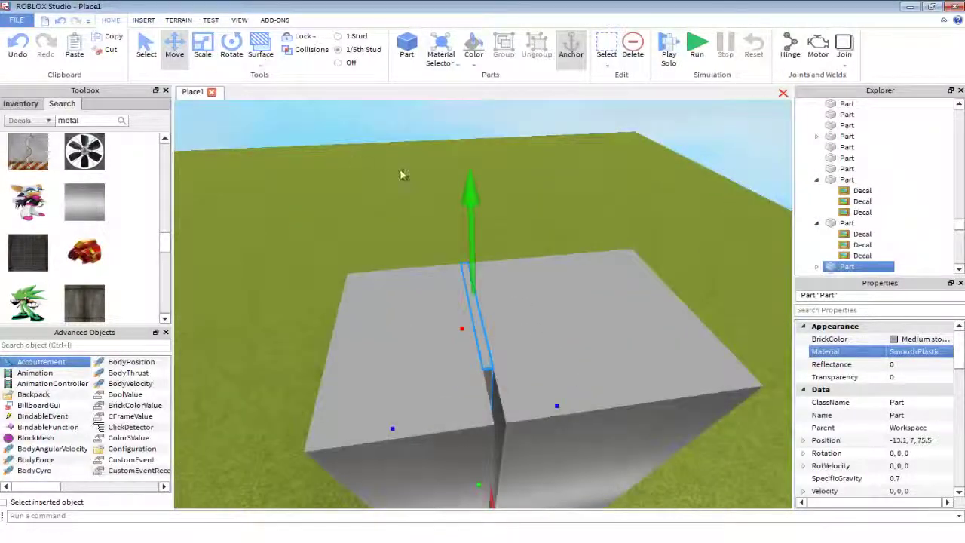
{"action": "right_click_drag", "start_coordinate": [401, 175], "coordinate": [528, 226]}
{"action": "scroll", "coordinate": [403, 168], "scroll_direction": "down", "scroll_amount": 3}
{"action": "key", "text": "ctrl+3"}
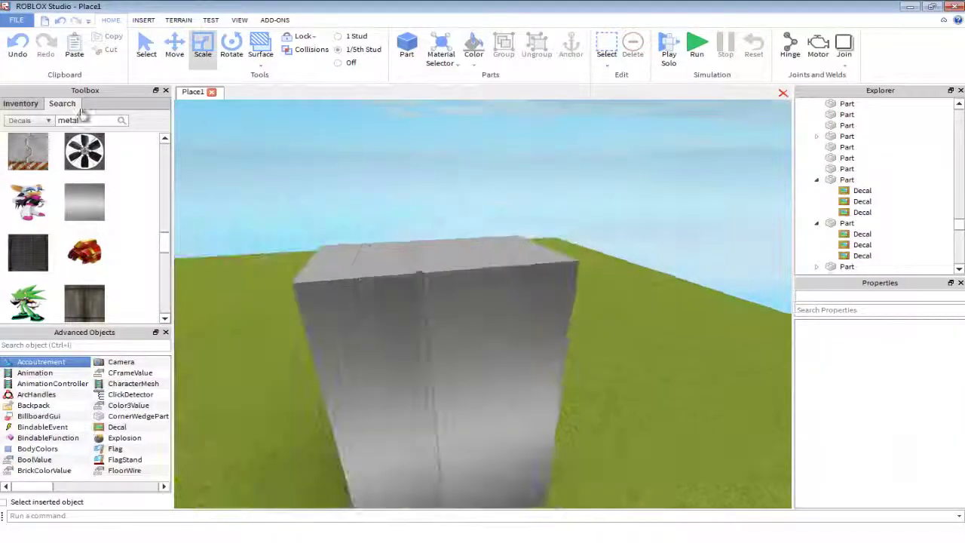
Apply another metal decal from the toolbox to the two tall blocks.
{"action": "scroll", "coordinate": [83, 226], "scroll_direction": "down", "scroll_amount": 2}
{"action": "left_click_drag", "start_coordinate": [28, 180], "coordinate": [370, 317]}
{"action": "right_click_drag", "start_coordinate": [369, 317], "coordinate": [447, 260]}
{"action": "left_click", "coordinate": [497, 175]}
{"action": "scroll", "coordinate": [493, 188], "scroll_direction": "up", "scroll_amount": 3}
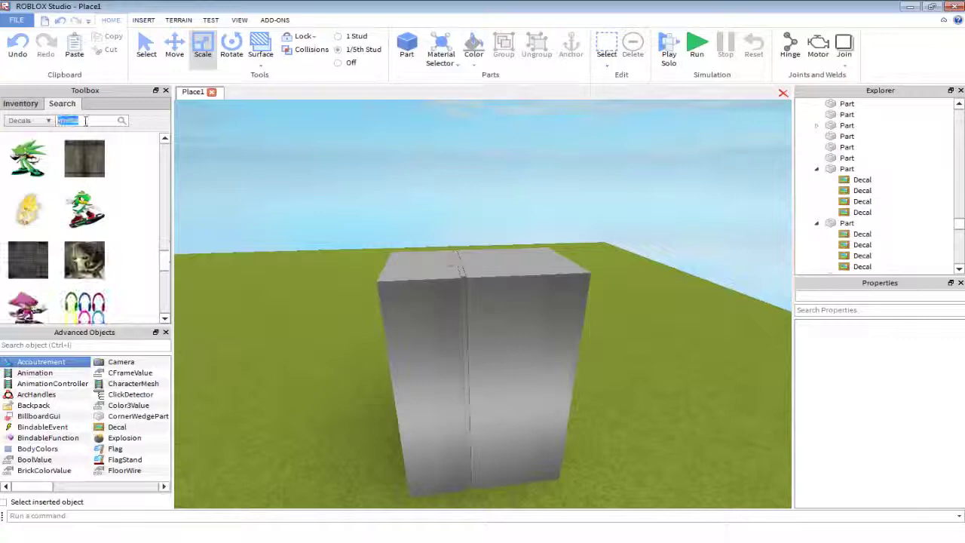
Search the decals for "black" and apply the plain black decal to the block faces along the gap.
{"action": "type", "text": "black"}
{"action": "key", "text": "Return"}
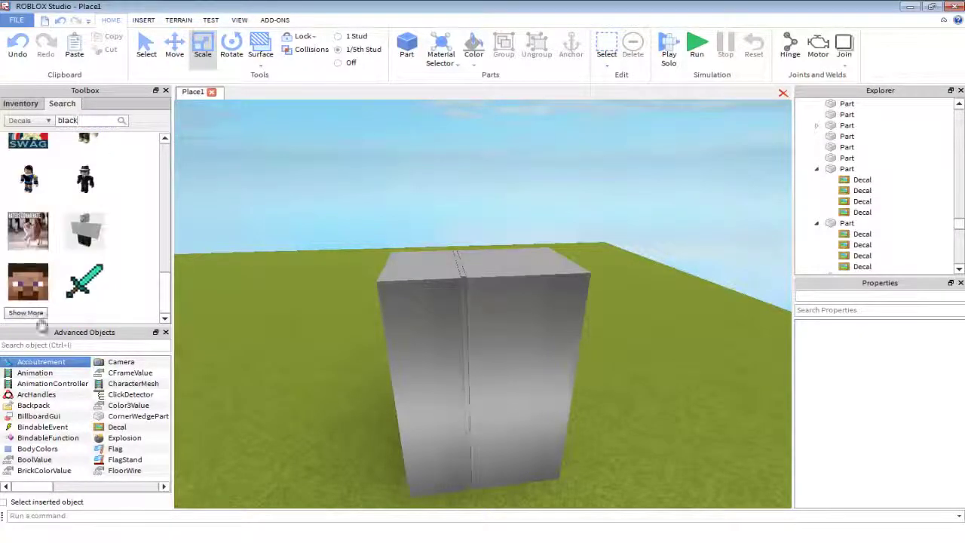
{"action": "scroll", "coordinate": [121, 247], "scroll_direction": "down", "scroll_amount": 1}
{"action": "left_click_drag", "start_coordinate": [27, 147], "coordinate": [382, 263]}
{"action": "right_click_drag", "start_coordinate": [382, 263], "coordinate": [452, 181]}
{"action": "scroll", "coordinate": [459, 200], "scroll_direction": "down", "scroll_amount": 5}
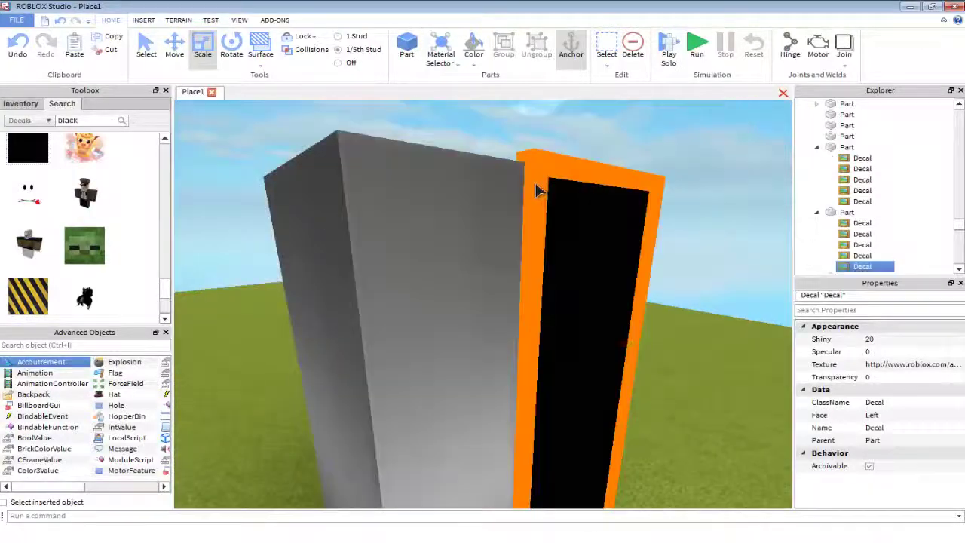
{"action": "right_click_drag", "start_coordinate": [538, 187], "coordinate": [565, 140]}
{"action": "scroll", "coordinate": [515, 237], "scroll_direction": "down", "scroll_amount": 5}
{"action": "scroll", "coordinate": [514, 237], "scroll_direction": "up", "scroll_amount": 6}
{"action": "scroll", "coordinate": [515, 237], "scroll_direction": "down", "scroll_amount": 4}
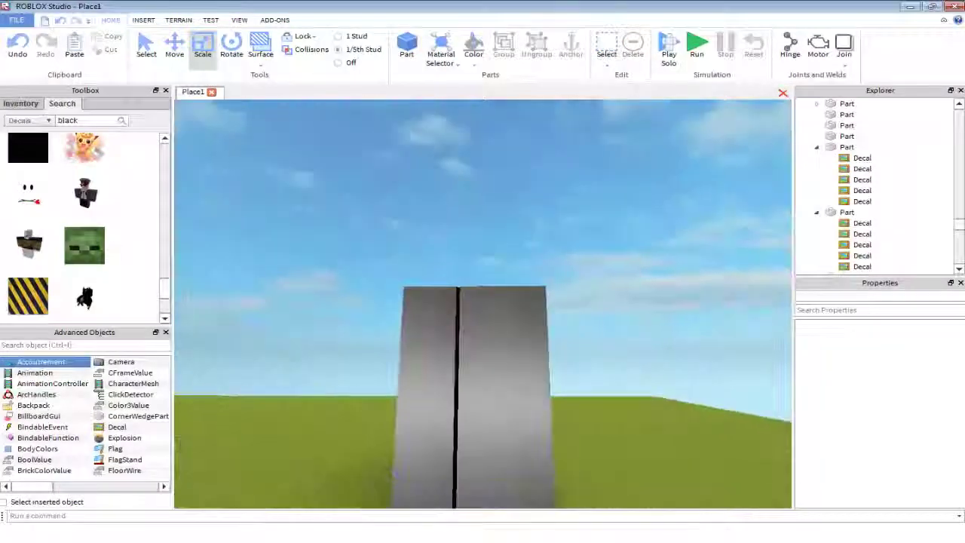
Duplicate one of the tall metal blocks, placing the copy on top of it.
{"action": "left_click", "coordinate": [505, 285]}
{"action": "right_click_drag", "start_coordinate": [504, 285], "coordinate": [448, 258]}
{"action": "left_click", "coordinate": [390, 243]}
{"action": "right_click_drag", "start_coordinate": [389, 243], "coordinate": [605, 198]}
{"action": "left_click", "coordinate": [366, 215]}
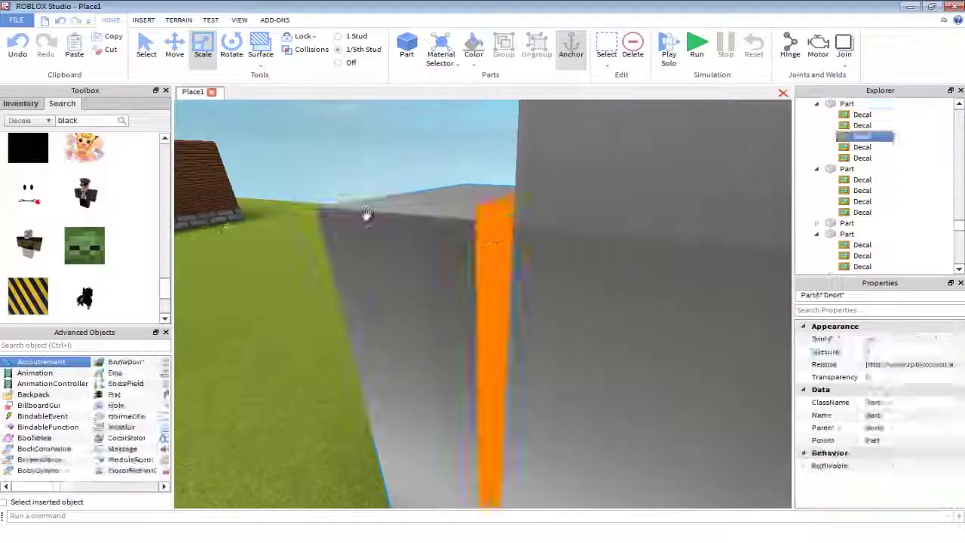
{"action": "right_click_drag", "start_coordinate": [366, 216], "coordinate": [446, 206]}
{"action": "left_click", "coordinate": [445, 206]}
{"action": "scroll", "coordinate": [495, 222], "scroll_direction": "down", "scroll_amount": 5}
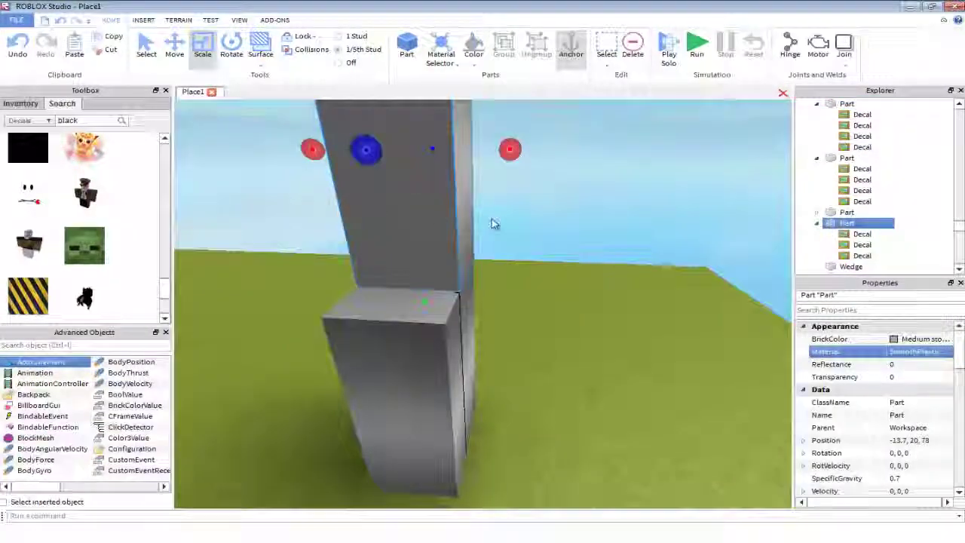
Scale the copied block down into a thin vertical bar just beside the black gap.
{"action": "scroll", "coordinate": [504, 258], "scroll_direction": "up", "scroll_amount": 5}
{"action": "left_click", "coordinate": [366, 276]}
{"action": "scroll", "coordinate": [523, 287], "scroll_direction": "down", "scroll_amount": 5}
{"action": "left_click", "coordinate": [483, 339]}
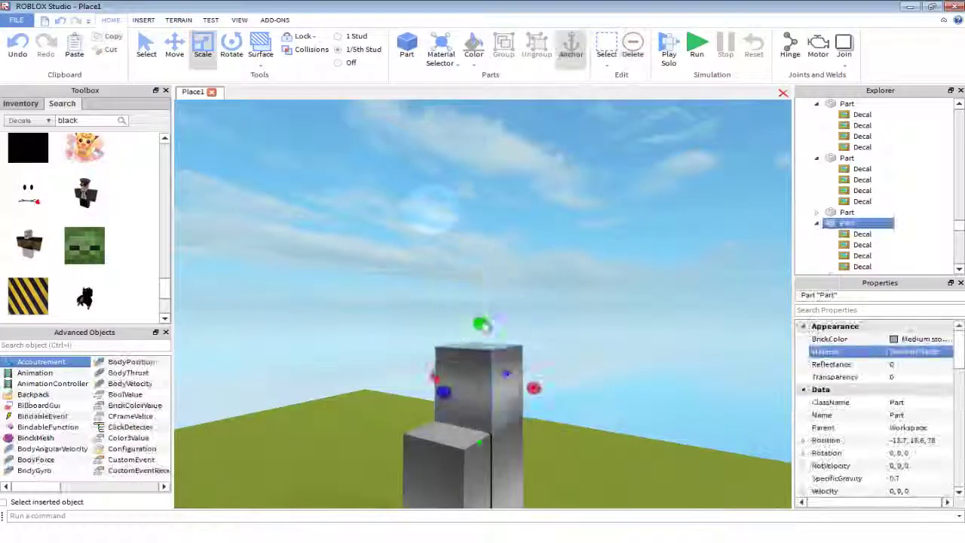
{"action": "scroll", "coordinate": [465, 203], "scroll_direction": "up", "scroll_amount": 5}
{"action": "scroll", "coordinate": [866, 392], "scroll_direction": "down", "scroll_amount": 6}
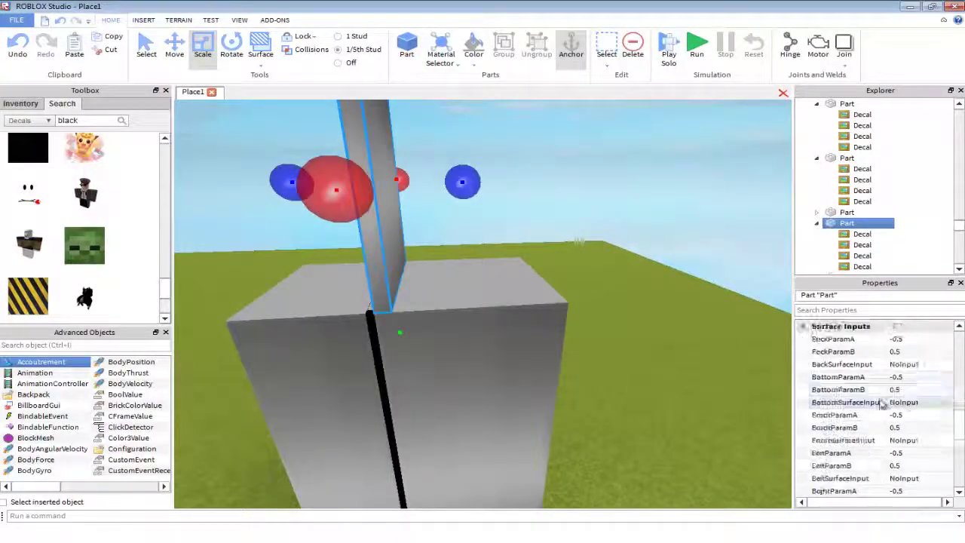
{"action": "right_click_drag", "start_coordinate": [528, 226], "coordinate": [474, 155]}
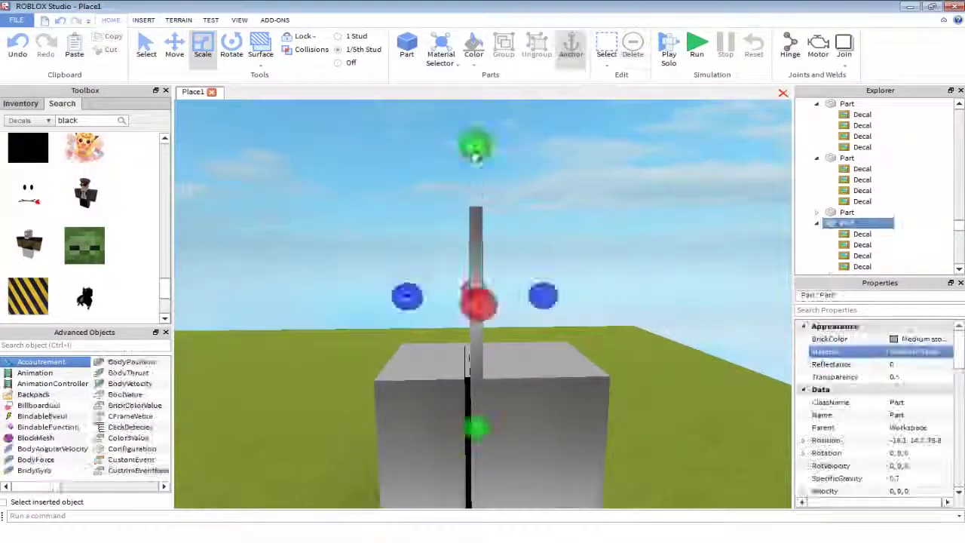
Shrink the thin bar to a small handle bracket of size 0.2, 0.6, 0.2.
{"action": "scroll", "coordinate": [883, 401], "scroll_direction": "down", "scroll_amount": 5}
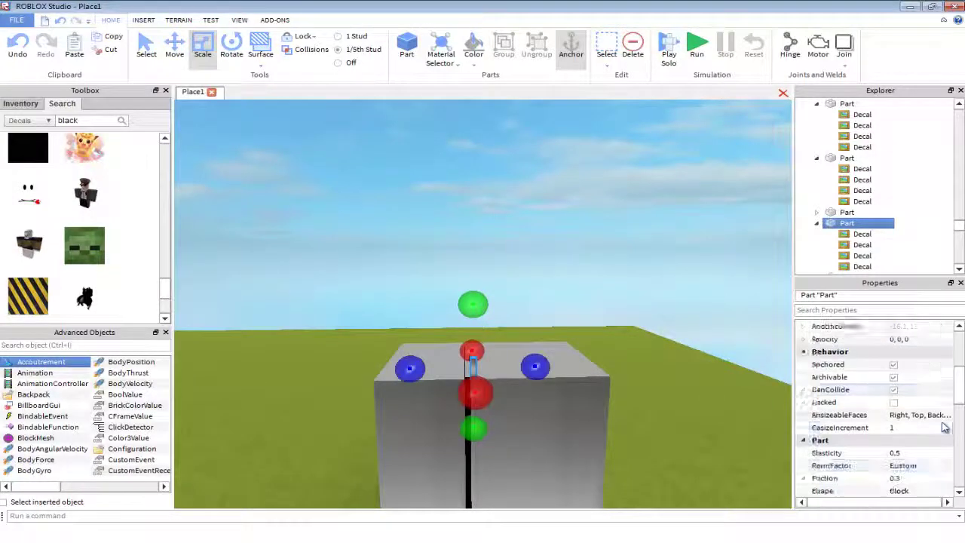
{"action": "scroll", "coordinate": [482, 276], "scroll_direction": "up", "scroll_amount": 4}
{"action": "scroll", "coordinate": [475, 181], "scroll_direction": "down", "scroll_amount": 2}
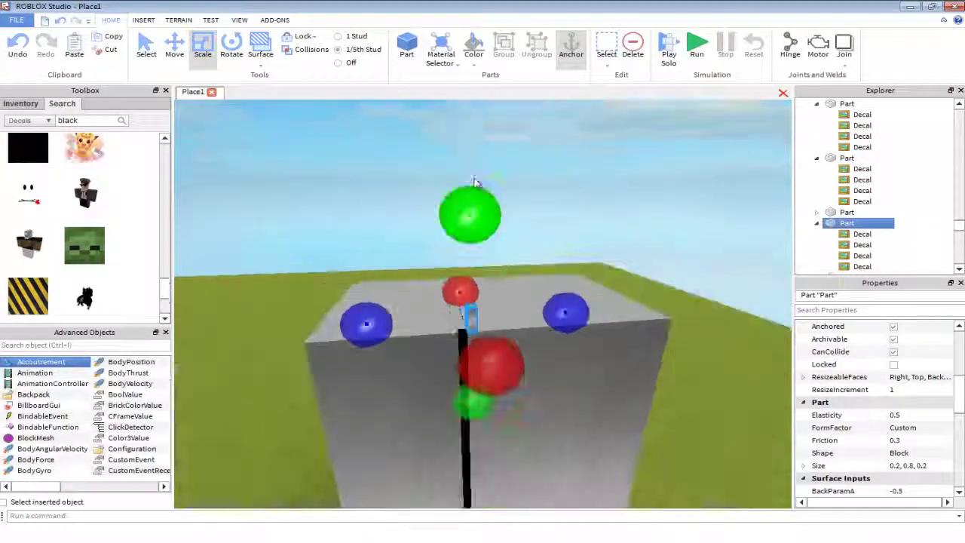
{"action": "right_click_drag", "start_coordinate": [474, 180], "coordinate": [534, 367]}
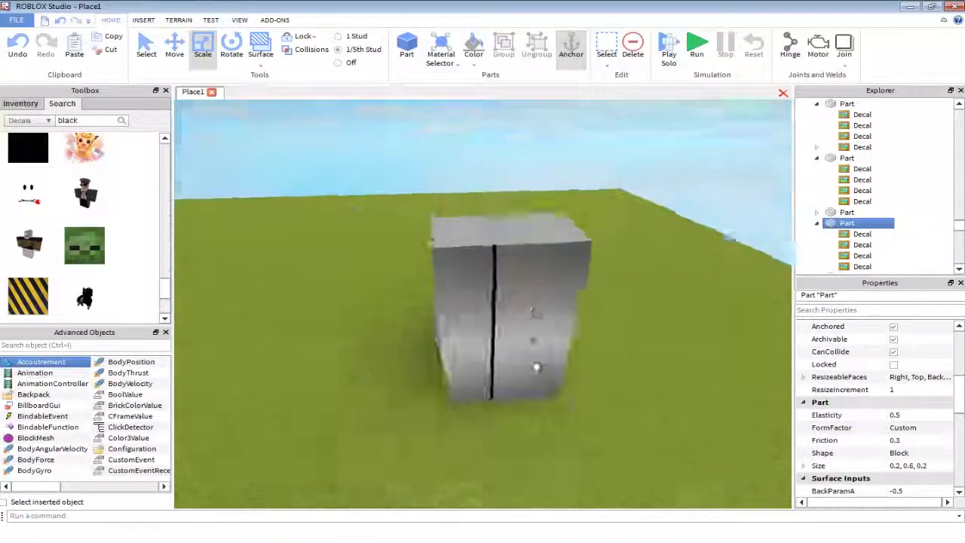
Place the small bracket low on the front of the wider door beside the gap and duplicate it upward.
{"action": "scroll", "coordinate": [471, 326], "scroll_direction": "up", "scroll_amount": 4}
{"action": "right_click_drag", "start_coordinate": [494, 329], "coordinate": [488, 305]}
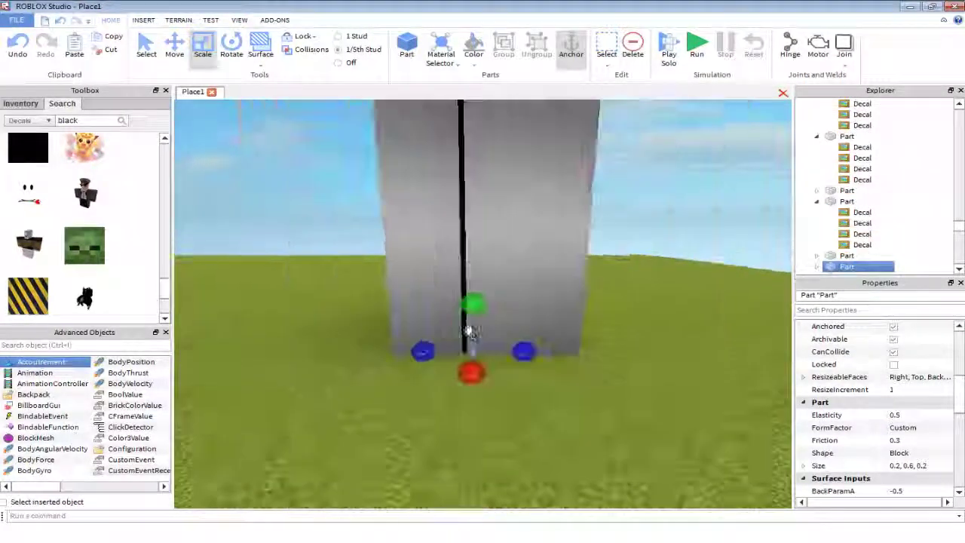
{"action": "scroll", "coordinate": [486, 316], "scroll_direction": "down", "scroll_amount": 3}
{"action": "scroll", "coordinate": [477, 353], "scroll_direction": "up", "scroll_amount": 3}
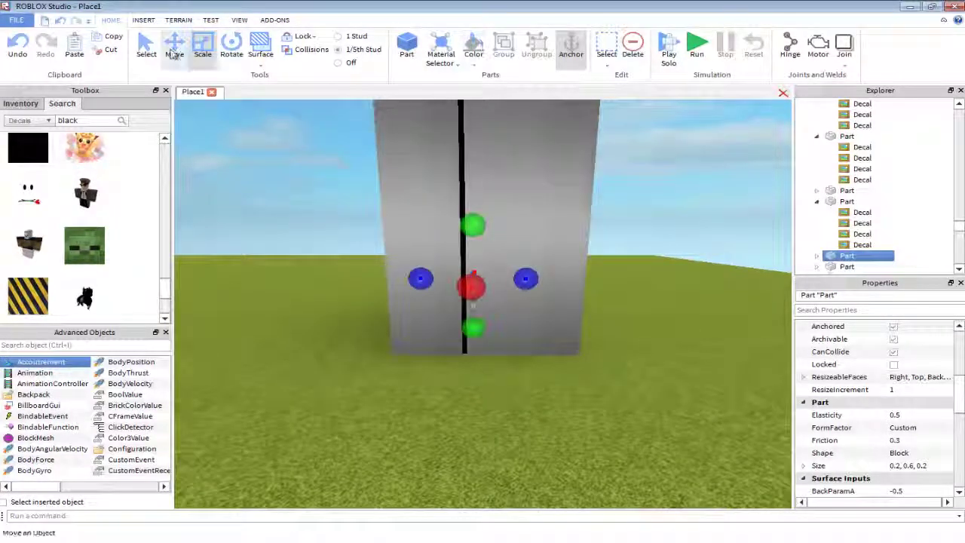
Move the brackets into place along the wider door's inner edge, one near the bottom and one near the top.
{"action": "left_click", "coordinate": [174, 53]}
{"action": "left_click", "coordinate": [468, 277]}
{"action": "scroll", "coordinate": [468, 277], "scroll_direction": "up", "scroll_amount": 2}
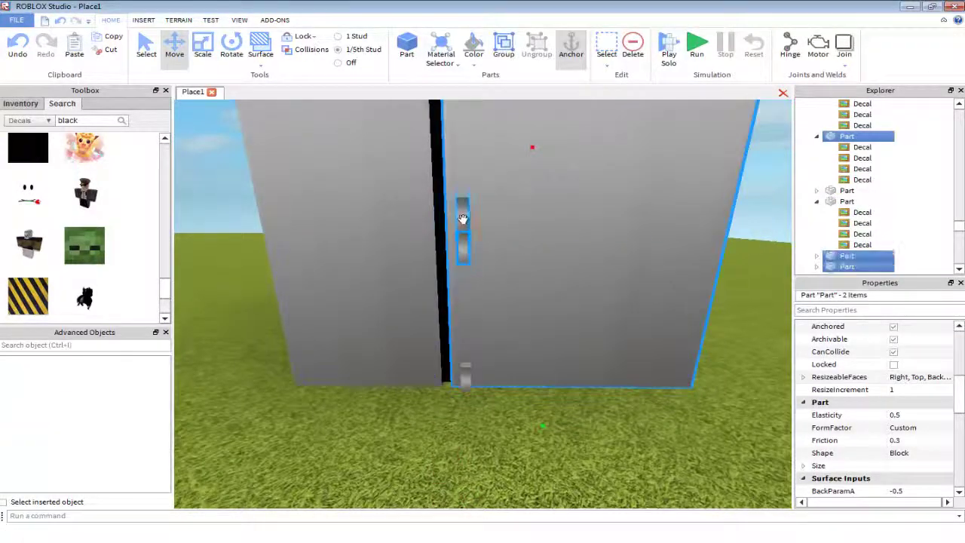
{"action": "scroll", "coordinate": [482, 302], "scroll_direction": "down", "scroll_amount": 4}
{"action": "scroll", "coordinate": [483, 302], "scroll_direction": "up", "scroll_amount": 4}
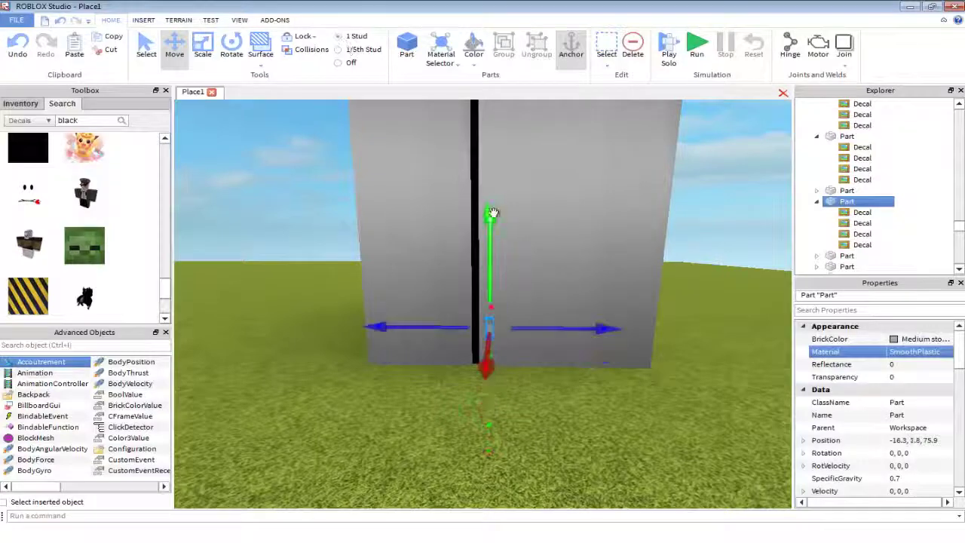
{"action": "scroll", "coordinate": [490, 198], "scroll_direction": "down", "scroll_amount": 3}
{"action": "left_click", "coordinate": [478, 184]}
{"action": "scroll", "coordinate": [490, 183], "scroll_direction": "up", "scroll_amount": 3}
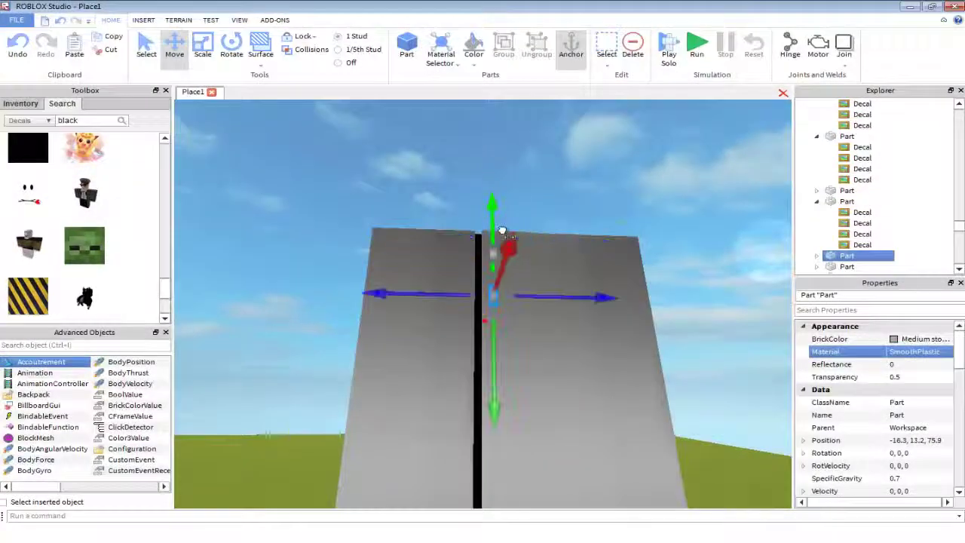
Duplicate the upper bracket and centre the copy between the upper and lower ones at size 0.2, 0.6, 0.2.
{"action": "key", "text": "ctrl+d"}
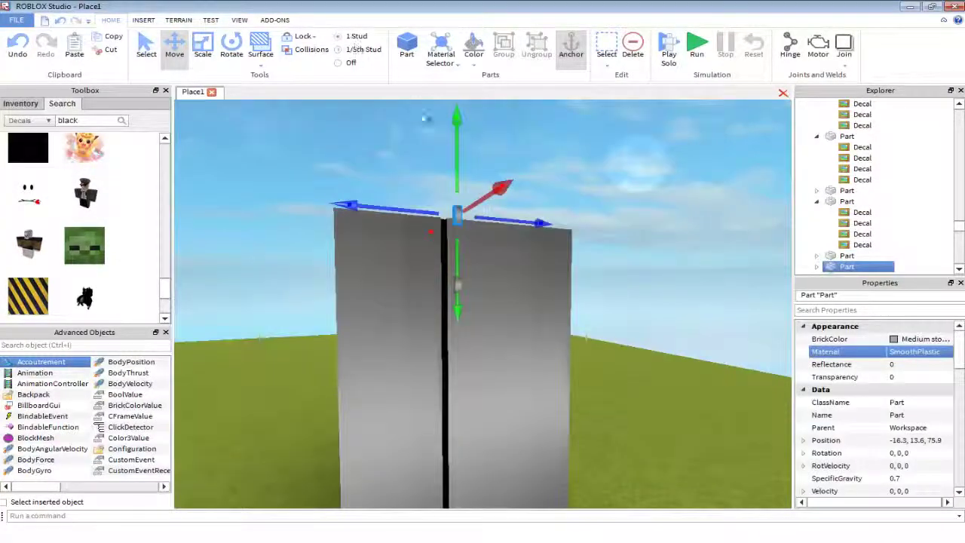
{"action": "scroll", "coordinate": [460, 254], "scroll_direction": "up", "scroll_amount": 3}
{"action": "key", "text": "ctrl+3"}
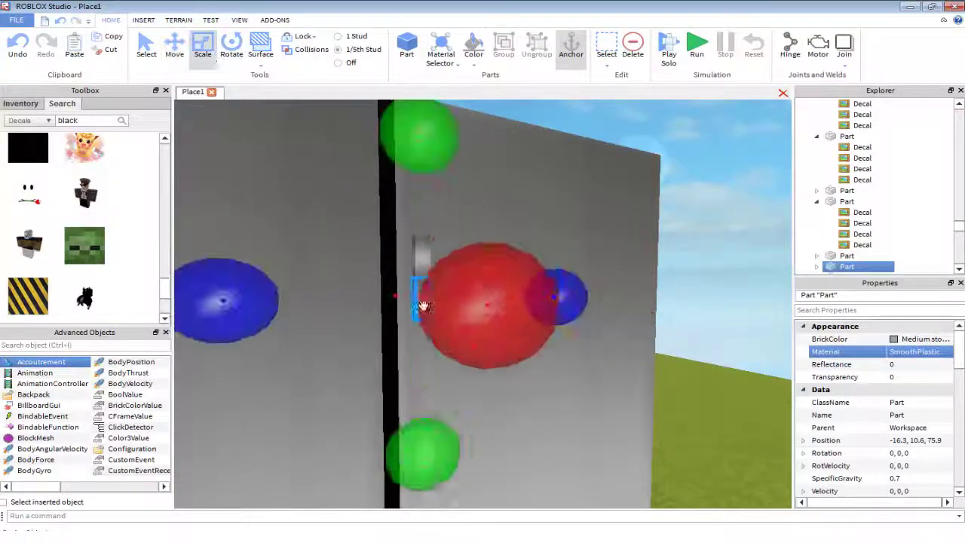
{"action": "scroll", "coordinate": [427, 405], "scroll_direction": "down", "scroll_amount": 3}
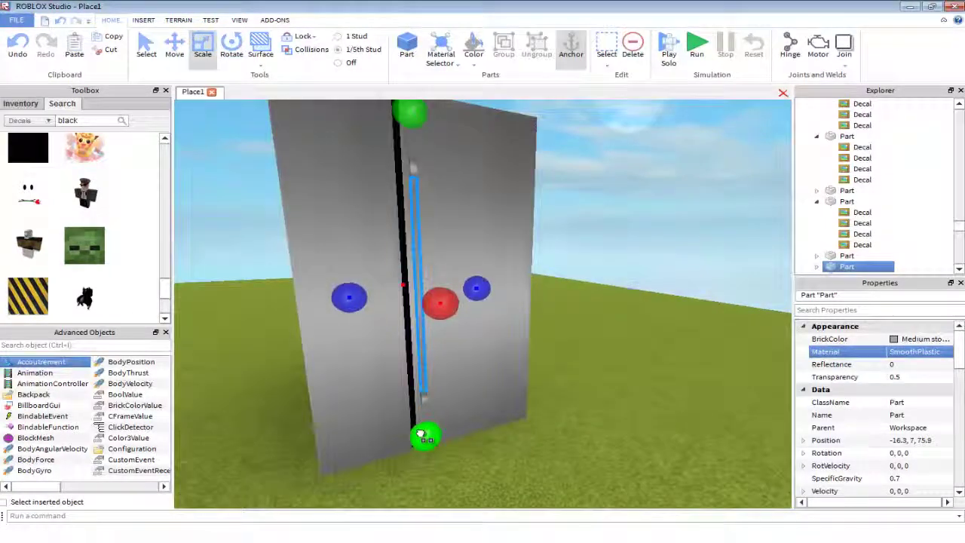
{"action": "scroll", "coordinate": [578, 274], "scroll_direction": "up", "scroll_amount": 3}
{"action": "scroll", "coordinate": [678, 339], "scroll_direction": "down", "scroll_amount": 3}
{"action": "scroll", "coordinate": [910, 433], "scroll_direction": "down", "scroll_amount": 5}
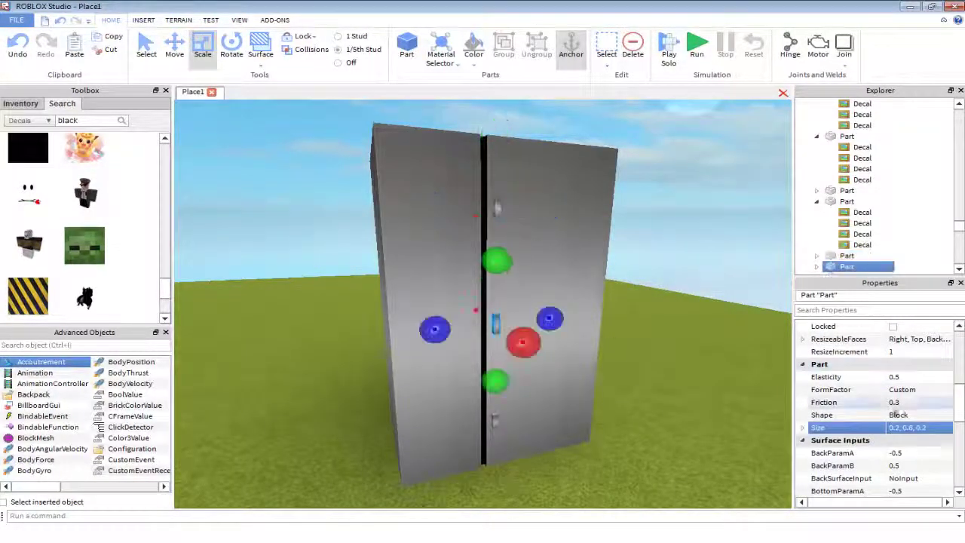
Duplicate the middle bracket in front of the others and stretch the copy into a long vertical handle bar.
{"action": "scroll", "coordinate": [857, 453], "scroll_direction": "up", "scroll_amount": 10}
{"action": "scroll", "coordinate": [478, 243], "scroll_direction": "down", "scroll_amount": 3}
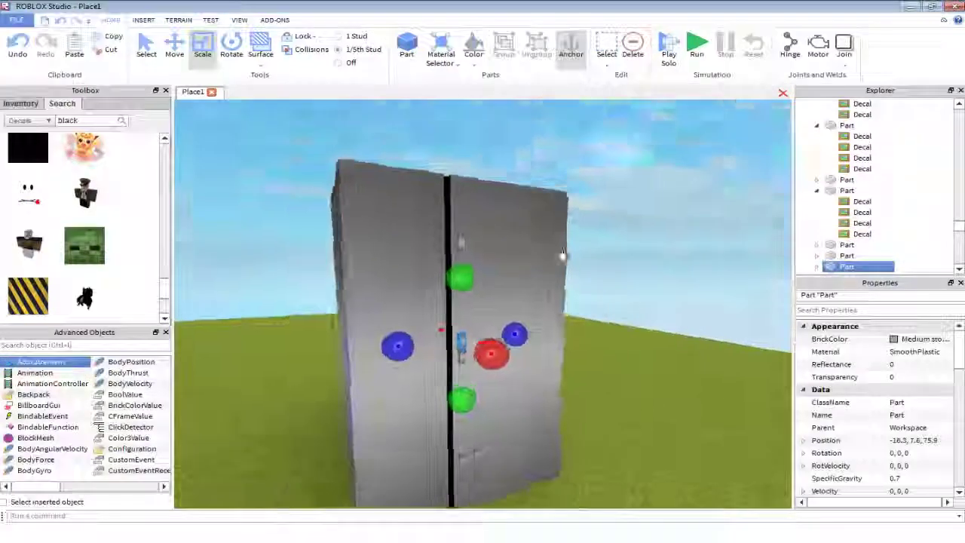
{"action": "scroll", "coordinate": [497, 399], "scroll_direction": "up", "scroll_amount": 5}
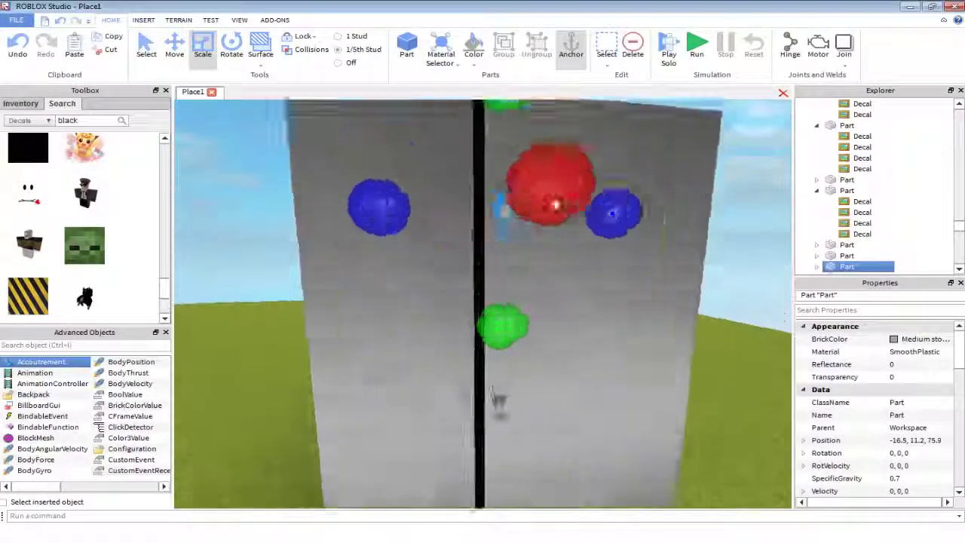
{"action": "scroll", "coordinate": [497, 399], "scroll_direction": "down", "scroll_amount": 3}
{"action": "scroll", "coordinate": [874, 407], "scroll_direction": "down", "scroll_amount": 5}
{"action": "left_click", "coordinate": [906, 389]}
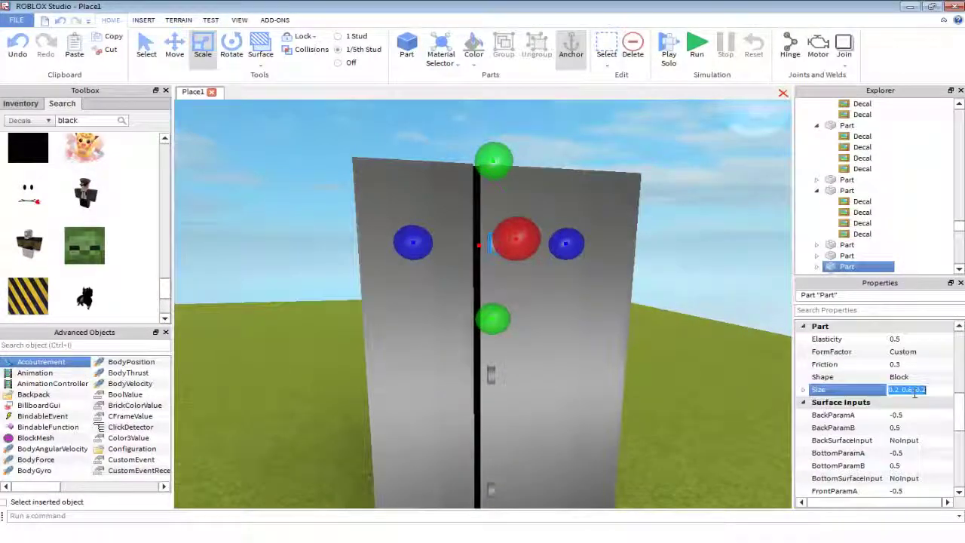
{"action": "right_click_drag", "start_coordinate": [572, 316], "coordinate": [608, 398]}
{"action": "scroll", "coordinate": [608, 398], "scroll_direction": "down", "scroll_amount": 3}
{"action": "scroll", "coordinate": [478, 312], "scroll_direction": "up", "scroll_amount": 4}
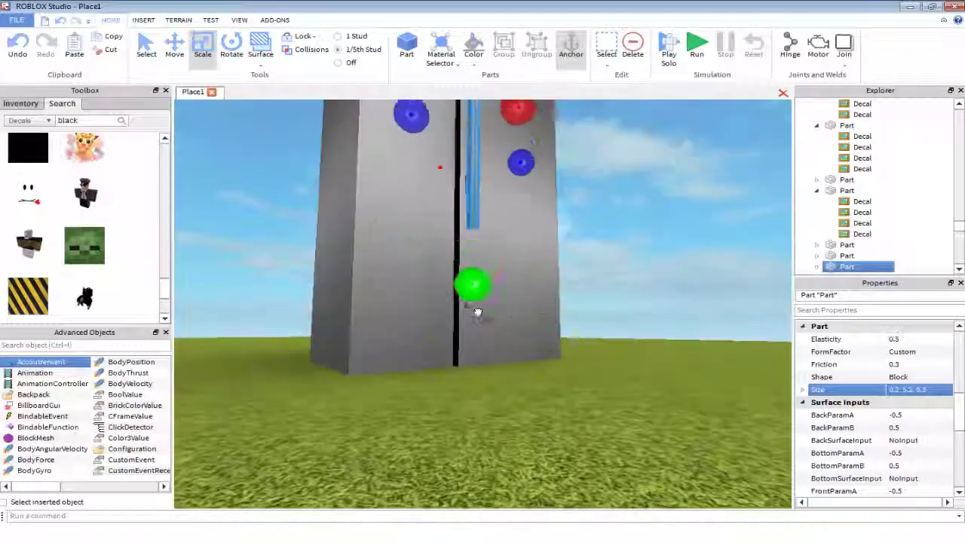
{"action": "right_click_drag", "start_coordinate": [478, 312], "coordinate": [694, 261]}
Apply the black decal to the sides of the handle's brackets behind the bar.
{"action": "left_click", "coordinate": [693, 261]}
{"action": "scroll", "coordinate": [694, 262], "scroll_direction": "up", "scroll_amount": 5}
{"action": "left_click", "coordinate": [327, 276]}
{"action": "left_click", "coordinate": [523, 334]}
{"action": "right_click_drag", "start_coordinate": [523, 334], "coordinate": [575, 367]}
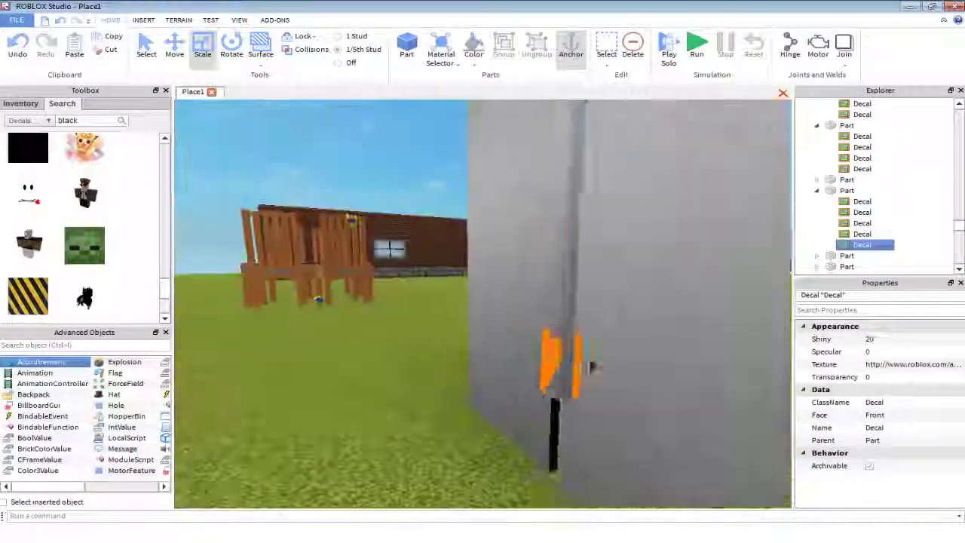
{"action": "scroll", "coordinate": [576, 367], "scroll_direction": "down", "scroll_amount": 5}
{"action": "scroll", "coordinate": [507, 264], "scroll_direction": "up", "scroll_amount": 5}
{"action": "left_click", "coordinate": [407, 280]}
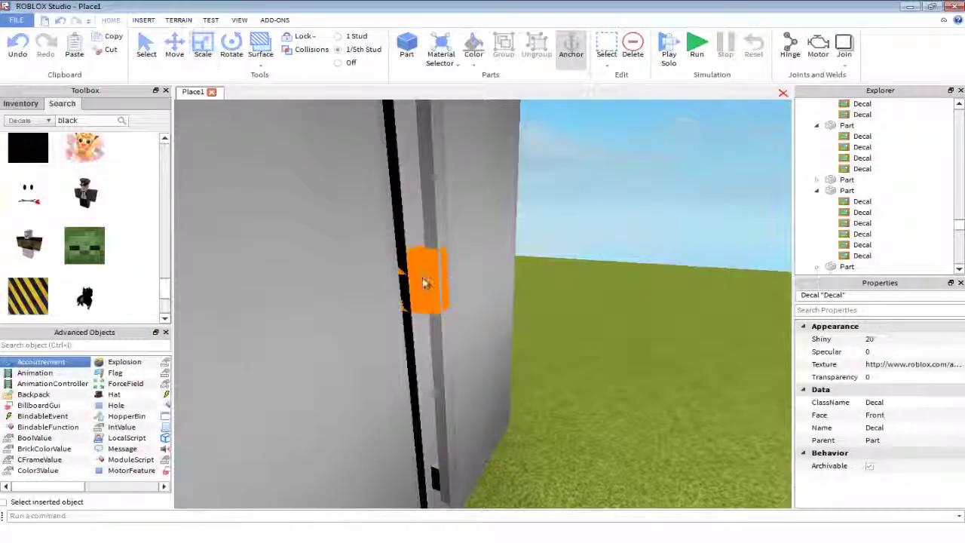
{"action": "right_click_drag", "start_coordinate": [407, 280], "coordinate": [494, 265]}
{"action": "right_click_drag", "start_coordinate": [354, 355], "coordinate": [495, 353]}
Try to duplicate the handle bar with its three brackets and reposition the copy.
{"action": "left_click", "coordinate": [557, 262]}
{"action": "key", "text": "ctrl+2"}
{"action": "scroll", "coordinate": [478, 151], "scroll_direction": "down", "scroll_amount": 5}
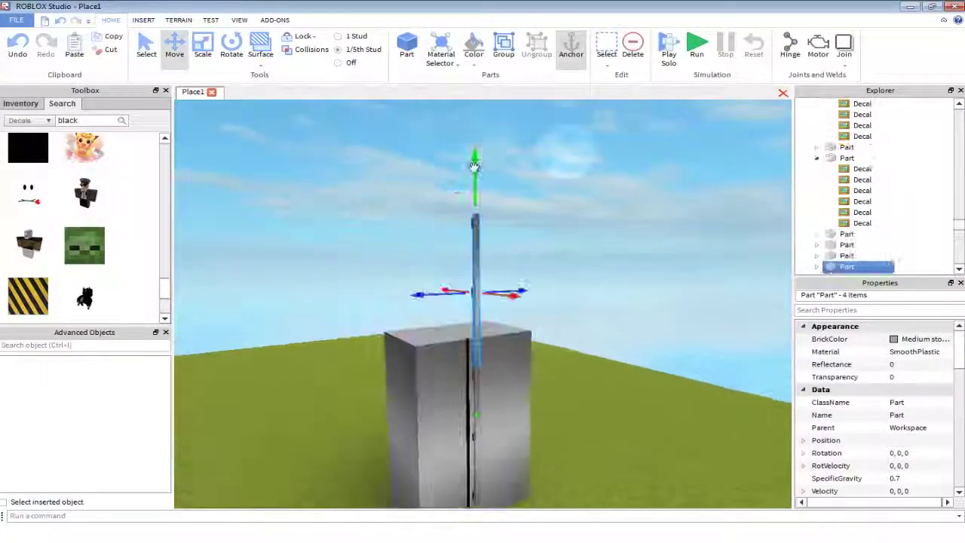
{"action": "scroll", "coordinate": [532, 199], "scroll_direction": "up", "scroll_amount": 5}
{"action": "scroll", "coordinate": [533, 198], "scroll_direction": "down", "scroll_amount": 3}
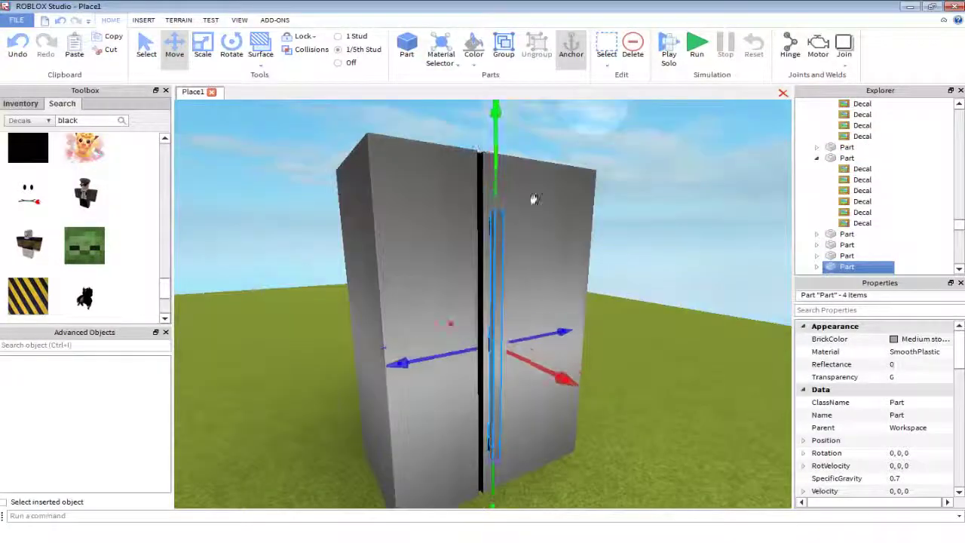
Scale the wider door's vertical handle bar so its ends line up with the outer brackets.
{"action": "left_click", "coordinate": [491, 218]}
{"action": "scroll", "coordinate": [492, 219], "scroll_direction": "down", "scroll_amount": 2}
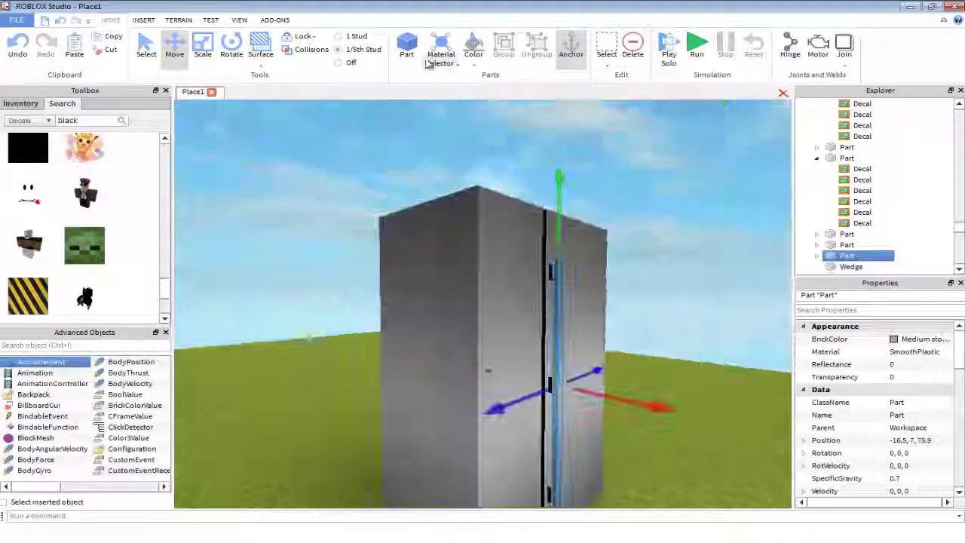
{"action": "left_click", "coordinate": [211, 51]}
{"action": "scroll", "coordinate": [485, 384], "scroll_direction": "up", "scroll_amount": 3}
{"action": "right_click_drag", "start_coordinate": [487, 138], "coordinate": [536, 159]}
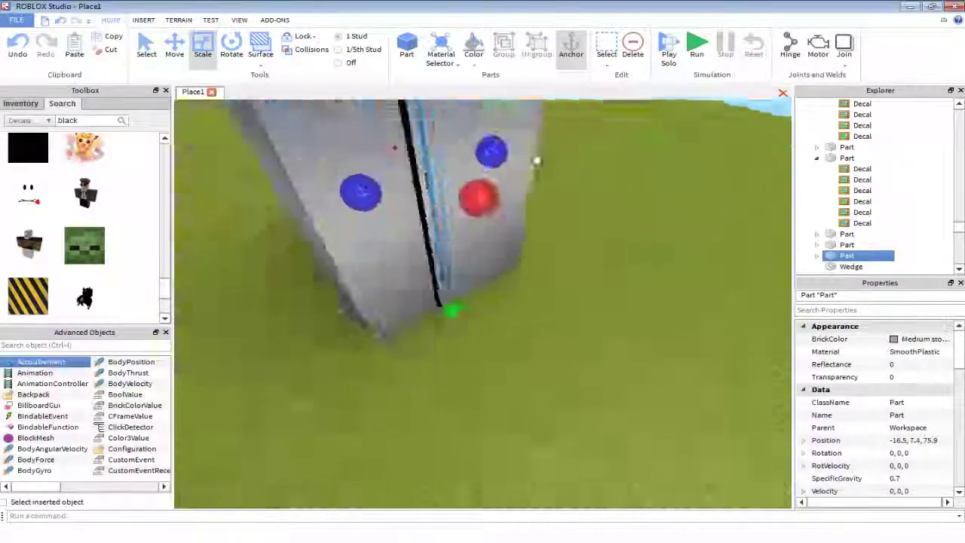
{"action": "scroll", "coordinate": [535, 159], "scroll_direction": "up", "scroll_amount": 3}
{"action": "scroll", "coordinate": [483, 301], "scroll_direction": "down", "scroll_amount": 3}
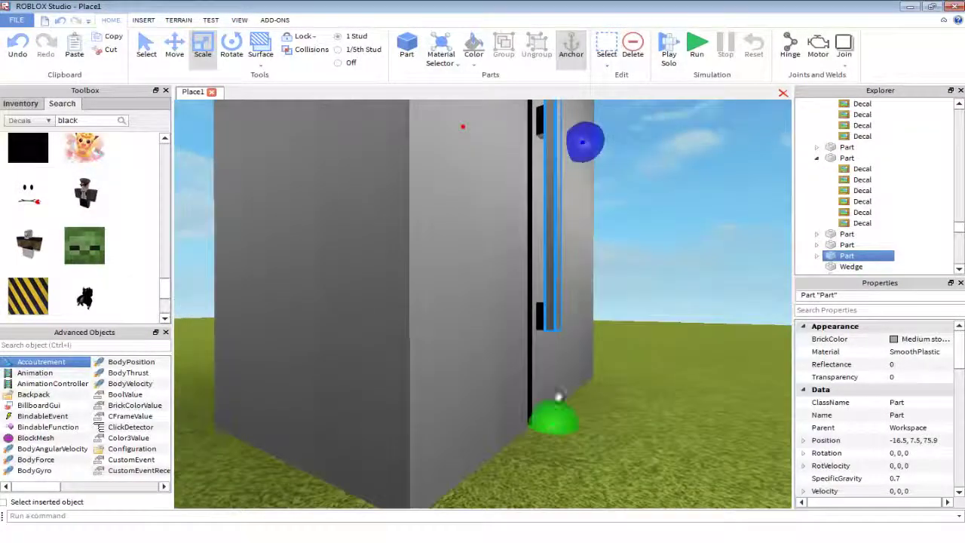
{"action": "scroll", "coordinate": [554, 483], "scroll_direction": "down", "scroll_amount": 3}
{"action": "scroll", "coordinate": [555, 422], "scroll_direction": "up", "scroll_amount": 2}
Duplicate the handle bar with its three brackets and move the copy across the black gap onto the narrower door.
{"action": "left_click", "coordinate": [554, 416], "text": "ctrl"}
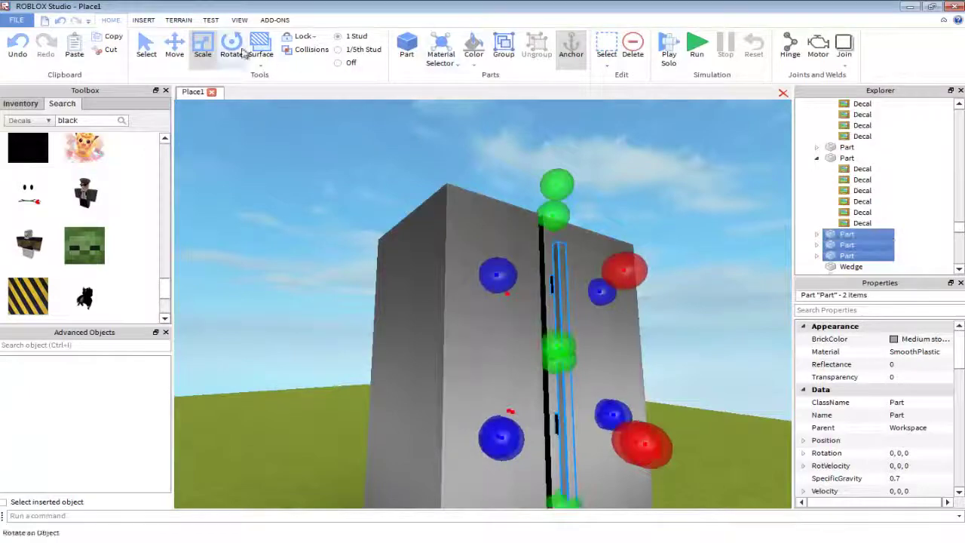
{"action": "scroll", "coordinate": [534, 284], "scroll_direction": "up", "scroll_amount": 3}
{"action": "left_click", "coordinate": [478, 209], "text": "ctrl"}
{"action": "scroll", "coordinate": [478, 209], "scroll_direction": "down", "scroll_amount": 5}
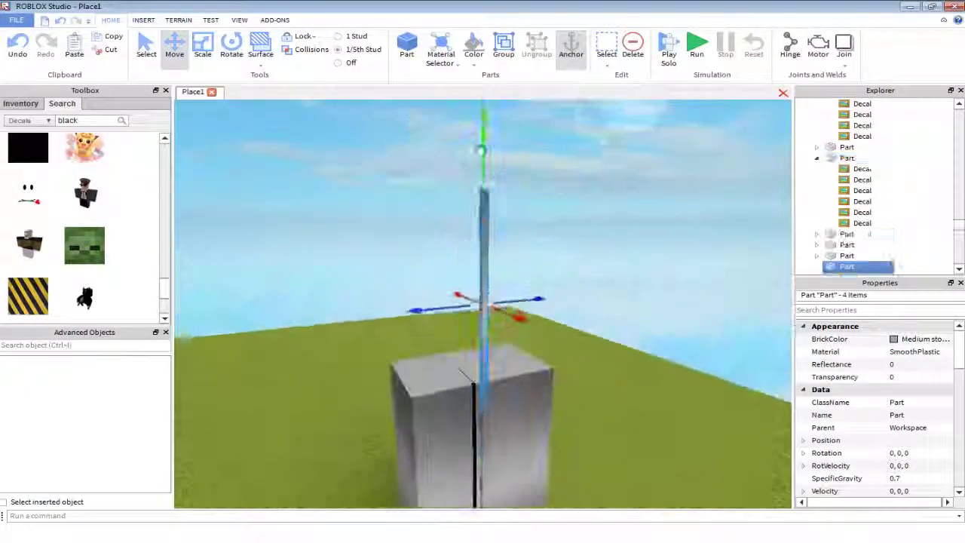
{"action": "scroll", "coordinate": [476, 377], "scroll_direction": "up", "scroll_amount": 5}
{"action": "right_click_drag", "start_coordinate": [532, 384], "coordinate": [553, 375]}
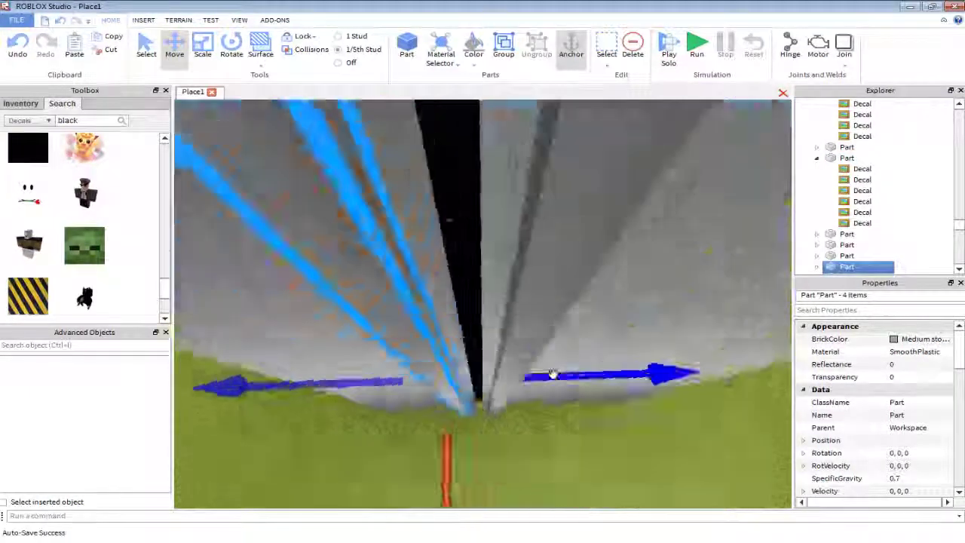
{"action": "scroll", "coordinate": [553, 375], "scroll_direction": "down", "scroll_amount": 5}
Inspect the alignment of both handles and their brackets against the doors from the front and side.
{"action": "left_click", "coordinate": [525, 246]}
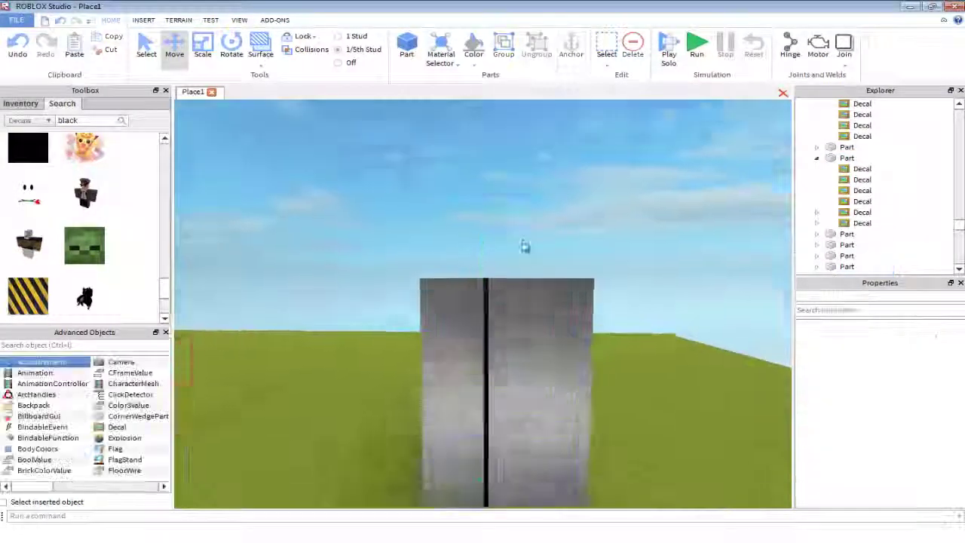
{"action": "scroll", "coordinate": [525, 247], "scroll_direction": "up", "scroll_amount": 5}
{"action": "scroll", "coordinate": [549, 273], "scroll_direction": "down", "scroll_amount": 5}
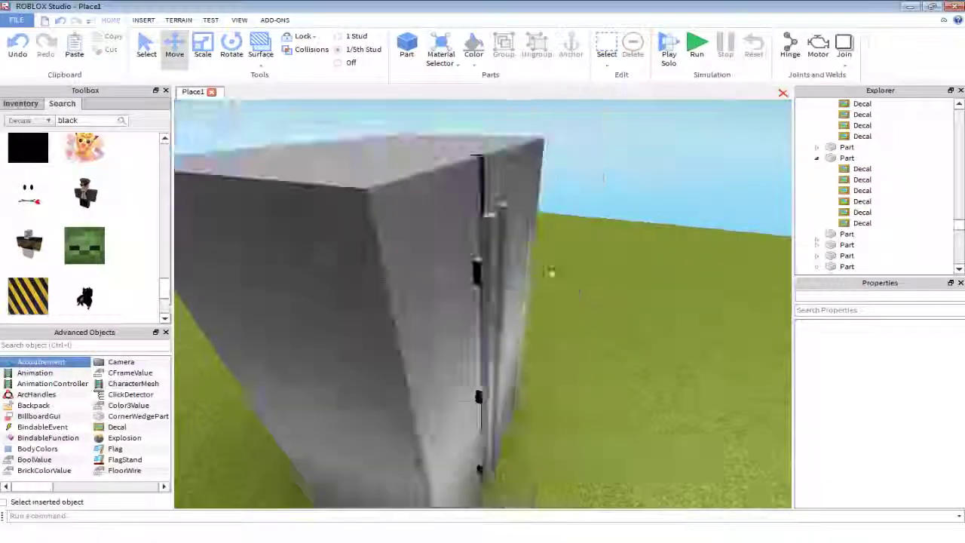
{"action": "left_click", "coordinate": [523, 224]}
{"action": "scroll", "coordinate": [523, 223], "scroll_direction": "up", "scroll_amount": 5}
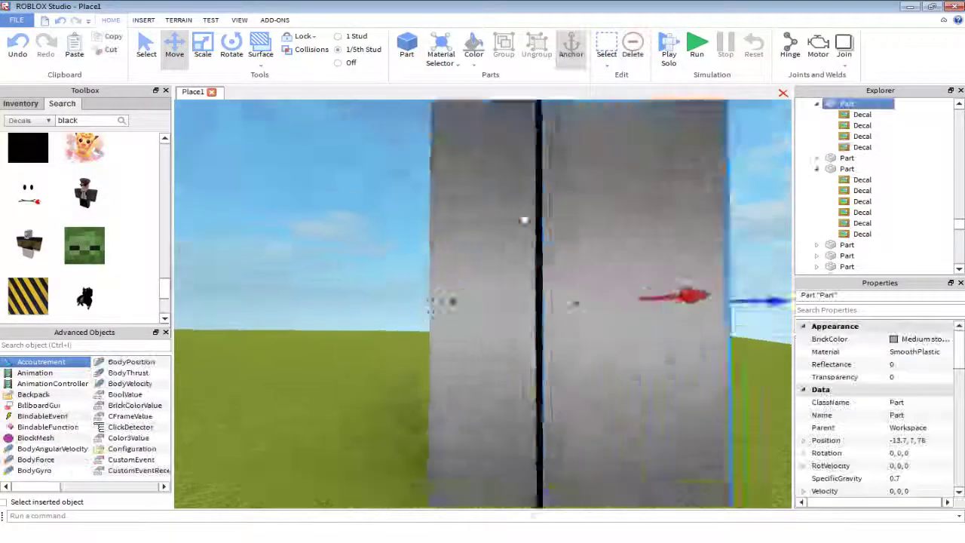
{"action": "right_click_drag", "start_coordinate": [523, 223], "coordinate": [474, 254]}
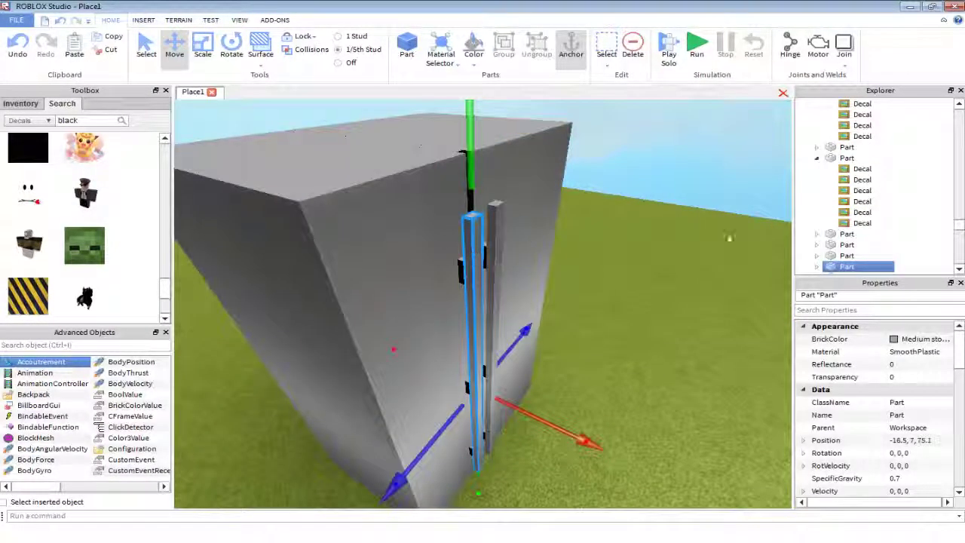
{"action": "scroll", "coordinate": [842, 214], "scroll_direction": "down", "scroll_amount": 2}
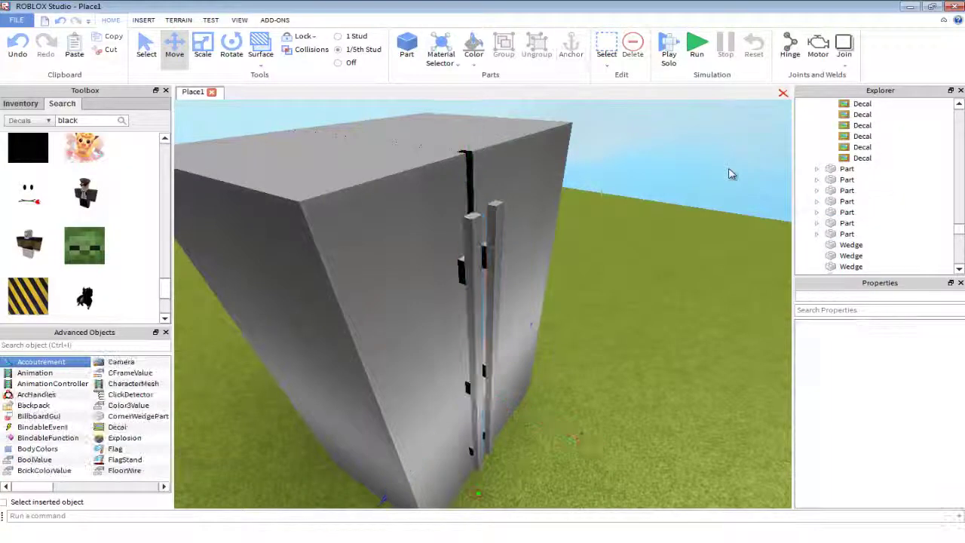
{"action": "right_click_drag", "start_coordinate": [482, 302], "coordinate": [432, 230]}
{"action": "scroll", "coordinate": [432, 230], "scroll_direction": "up", "scroll_amount": 3}
{"action": "left_click", "coordinate": [431, 230]}
{"action": "scroll", "coordinate": [639, 189], "scroll_direction": "up", "scroll_amount": 3}
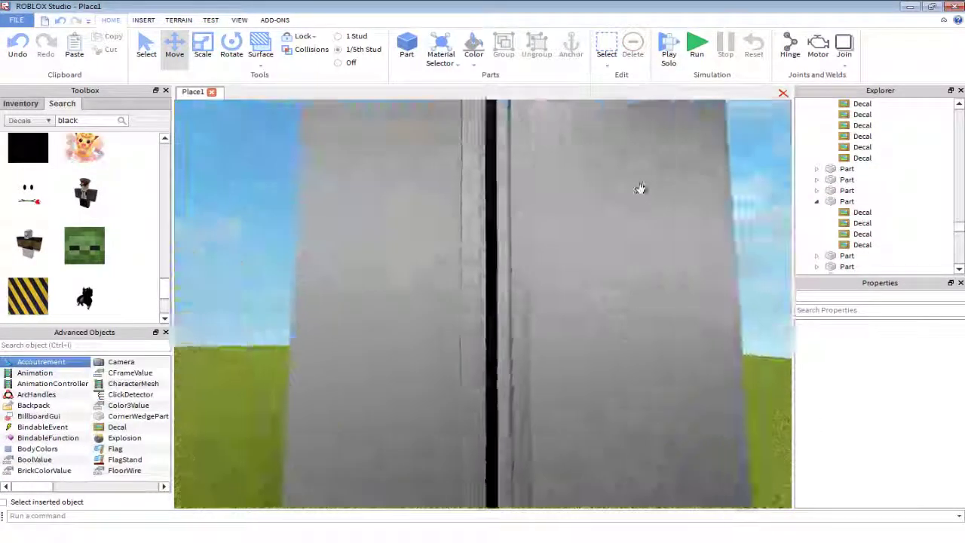
Set the BrickColor of both door bodies to Really black.
{"action": "scroll", "coordinate": [639, 189], "scroll_direction": "down", "scroll_amount": 5}
{"action": "right_click_drag", "start_coordinate": [639, 189], "coordinate": [346, 366]}
{"action": "left_click_drag", "start_coordinate": [347, 367], "coordinate": [699, 335]}
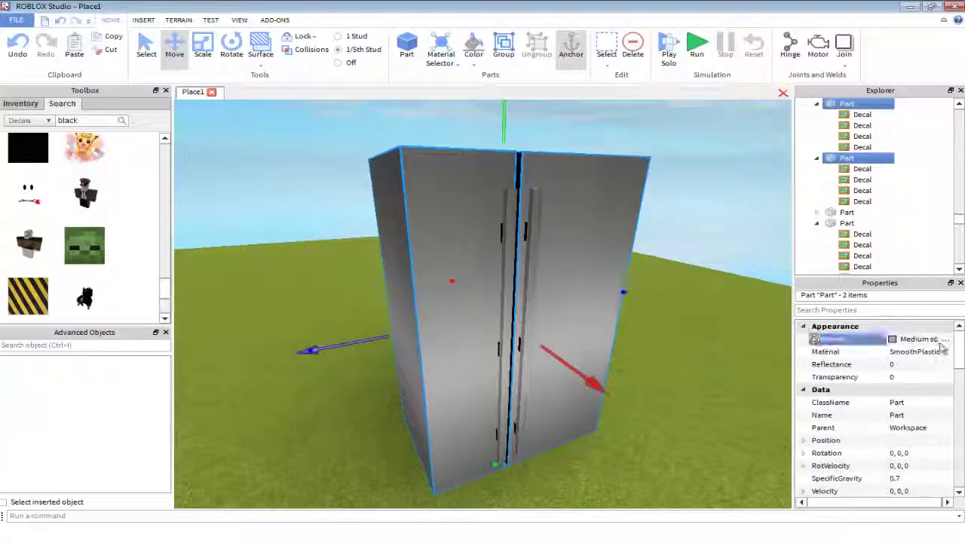
{"action": "left_click", "coordinate": [728, 253]}
Change the Transparency of the metal decals on the front faces of both doors.
{"action": "left_click", "coordinate": [605, 224]}
{"action": "right_click_drag", "start_coordinate": [605, 224], "coordinate": [805, 345]}
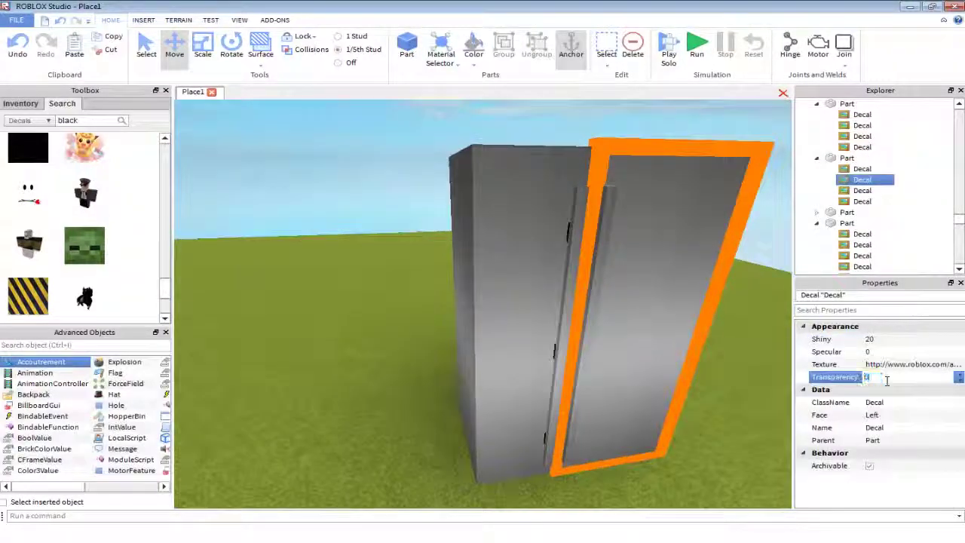
{"action": "right_click_drag", "start_coordinate": [510, 285], "coordinate": [480, 140]}
{"action": "scroll", "coordinate": [480, 140], "scroll_direction": "down", "scroll_amount": 3}
{"action": "left_click", "coordinate": [503, 175]}
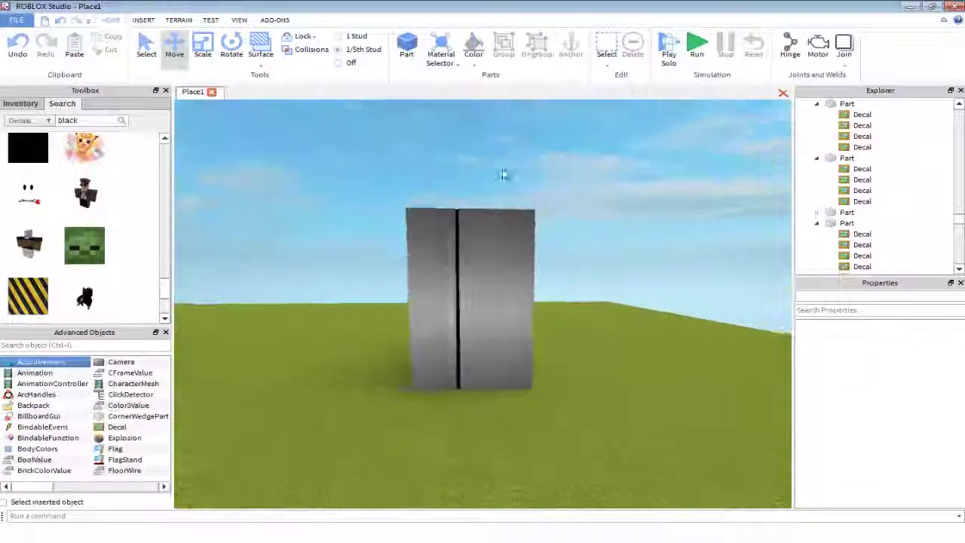
{"action": "right_click_drag", "start_coordinate": [504, 175], "coordinate": [555, 193]}
{"action": "scroll", "coordinate": [555, 193], "scroll_direction": "down", "scroll_amount": 2}
{"action": "left_click", "coordinate": [520, 226]}
{"action": "left_click", "coordinate": [895, 376]}
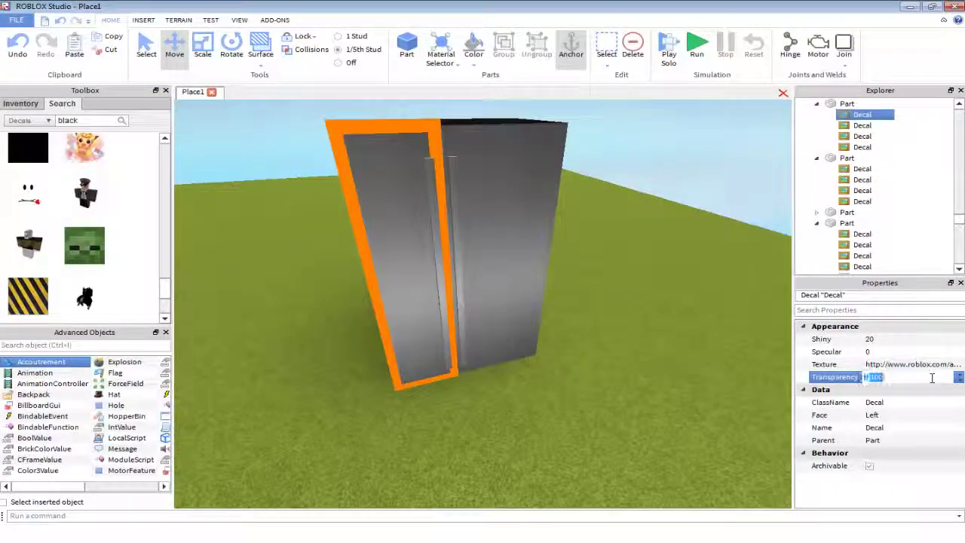
Scale both door bodies down in depth from the back to make thin door slabs.
{"action": "scroll", "coordinate": [635, 161], "scroll_direction": "up", "scroll_amount": 5}
{"action": "scroll", "coordinate": [635, 176], "scroll_direction": "down", "scroll_amount": 5}
{"action": "scroll", "coordinate": [525, 250], "scroll_direction": "up", "scroll_amount": 5}
{"action": "right_click_drag", "start_coordinate": [525, 249], "coordinate": [507, 247]}
{"action": "left_click", "coordinate": [507, 247]}
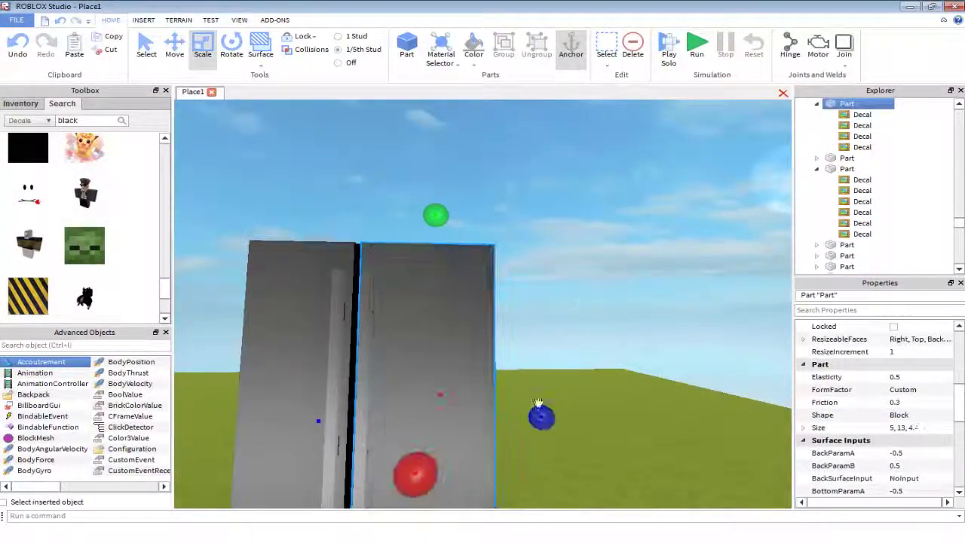
{"action": "scroll", "coordinate": [537, 403], "scroll_direction": "down", "scroll_amount": 5}
{"action": "right_click_drag", "start_coordinate": [537, 403], "coordinate": [273, 345]}
{"action": "scroll", "coordinate": [273, 345], "scroll_direction": "up", "scroll_amount": 3}
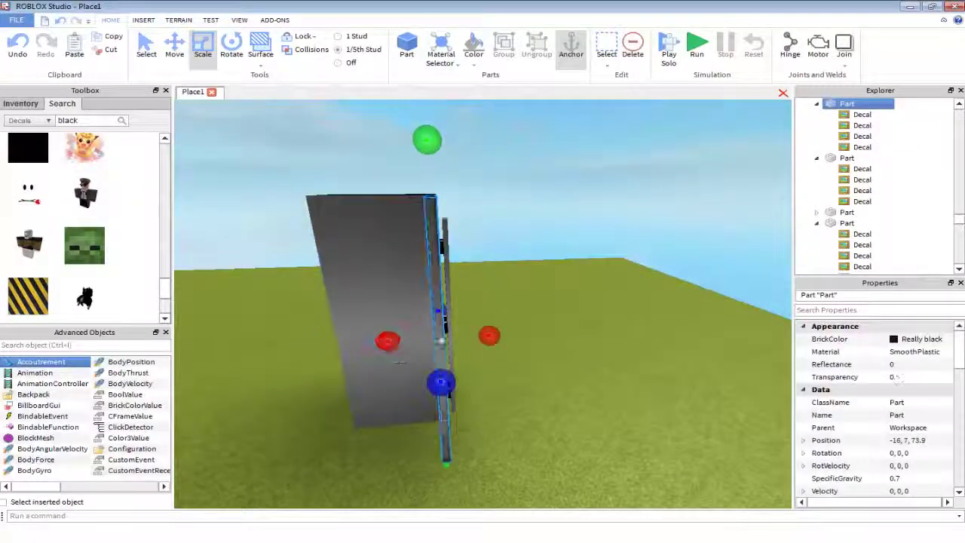
{"action": "scroll", "coordinate": [867, 392], "scroll_direction": "down", "scroll_amount": 5}
{"action": "left_click", "coordinate": [405, 339]}
{"action": "scroll", "coordinate": [404, 339], "scroll_direction": "up", "scroll_amount": 3}
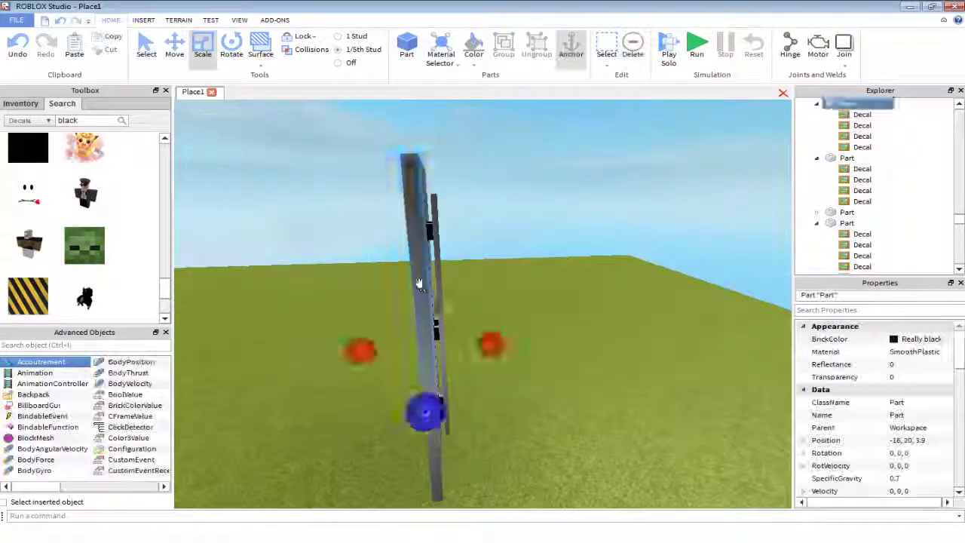
Remove the decals from the back faces of both door slabs.
{"action": "right_click_drag", "start_coordinate": [405, 340], "coordinate": [528, 398]}
{"action": "scroll", "coordinate": [462, 210], "scroll_direction": "up", "scroll_amount": 3}
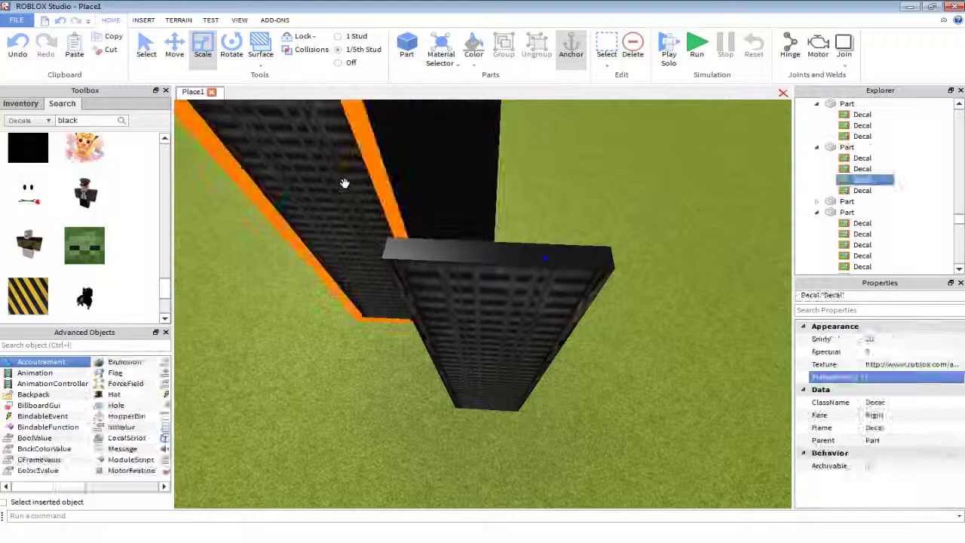
{"action": "scroll", "coordinate": [344, 183], "scroll_direction": "down", "scroll_amount": 5}
Stretch the slab copy behind the doors into a full-width cabinet body and set its BrickColor to medium stone grey.
{"action": "left_click", "coordinate": [474, 299]}
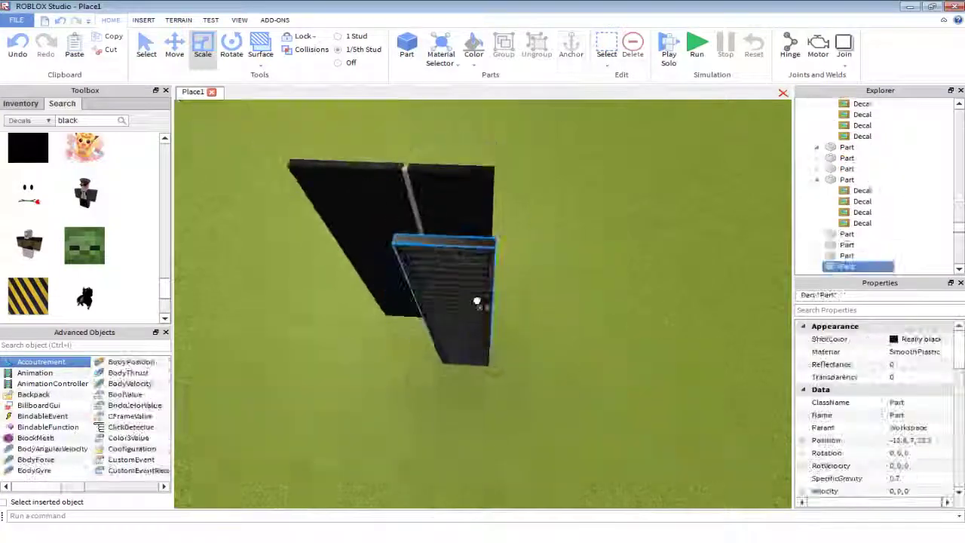
{"action": "right_click_drag", "start_coordinate": [474, 300], "coordinate": [441, 346]}
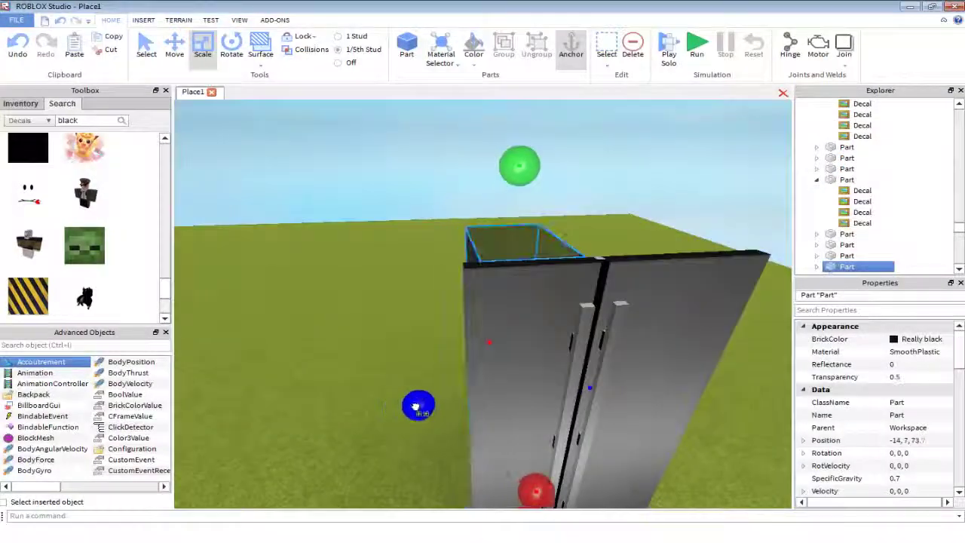
{"action": "right_click_drag", "start_coordinate": [418, 407], "coordinate": [640, 354]}
{"action": "scroll", "coordinate": [641, 354], "scroll_direction": "up", "scroll_amount": 3}
{"action": "scroll", "coordinate": [752, 330], "scroll_direction": "down", "scroll_amount": 5}
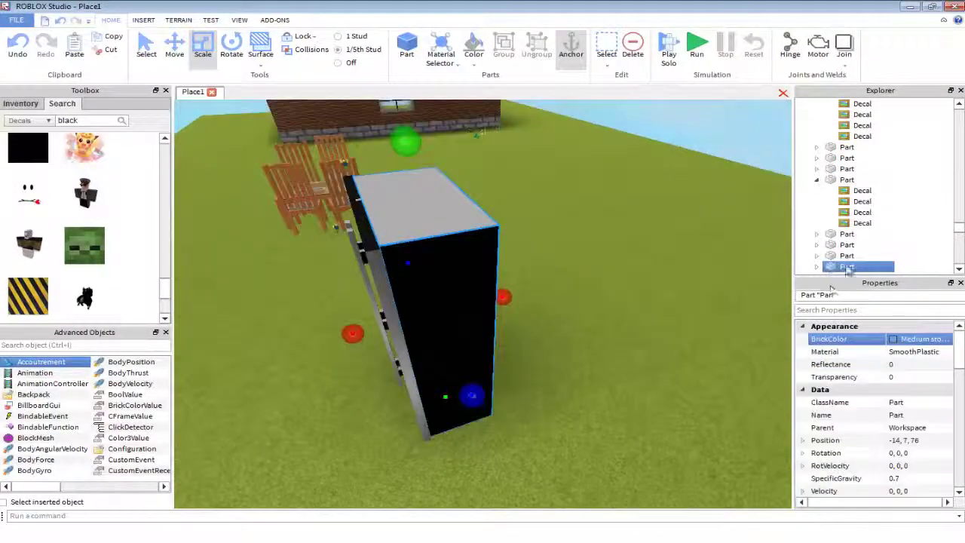
Go through the decals on the cabinet body's faces and delete the one on its Left face.
{"action": "right_click_drag", "start_coordinate": [753, 330], "coordinate": [500, 244]}
{"action": "left_click", "coordinate": [389, 276]}
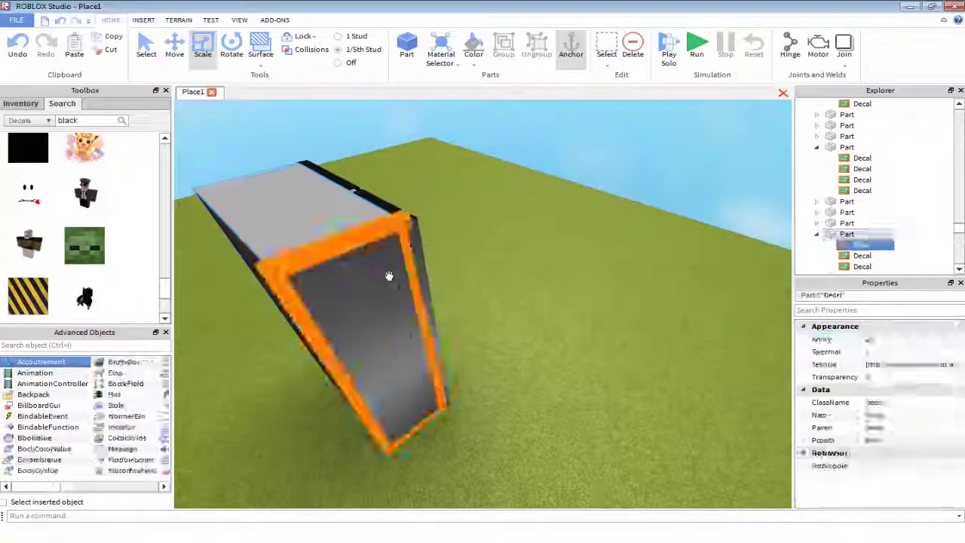
{"action": "left_click", "coordinate": [389, 276]}
{"action": "scroll", "coordinate": [389, 276], "scroll_direction": "down", "scroll_amount": 5}
{"action": "scroll", "coordinate": [633, 404], "scroll_direction": "up", "scroll_amount": 5}
{"action": "left_click", "coordinate": [500, 244]}
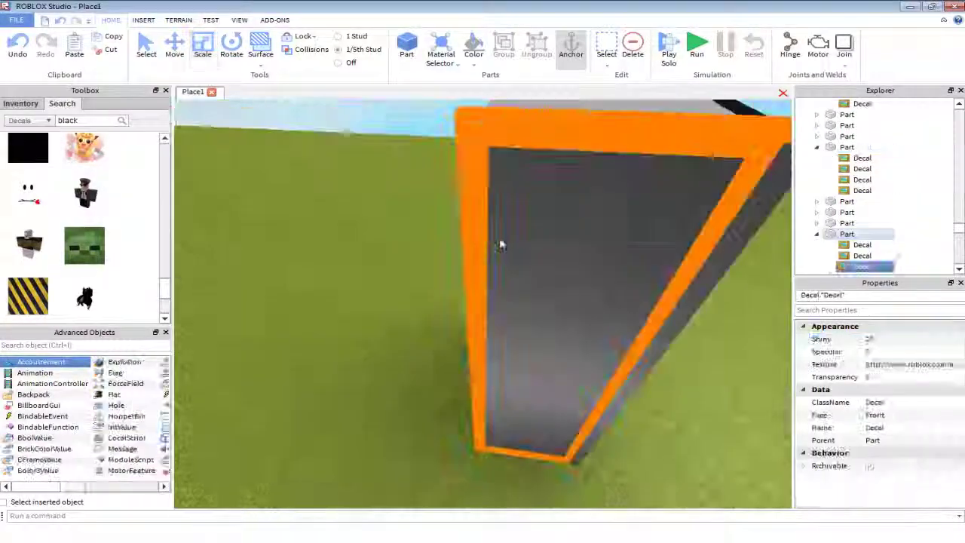
{"action": "scroll", "coordinate": [500, 245], "scroll_direction": "down", "scroll_amount": 5}
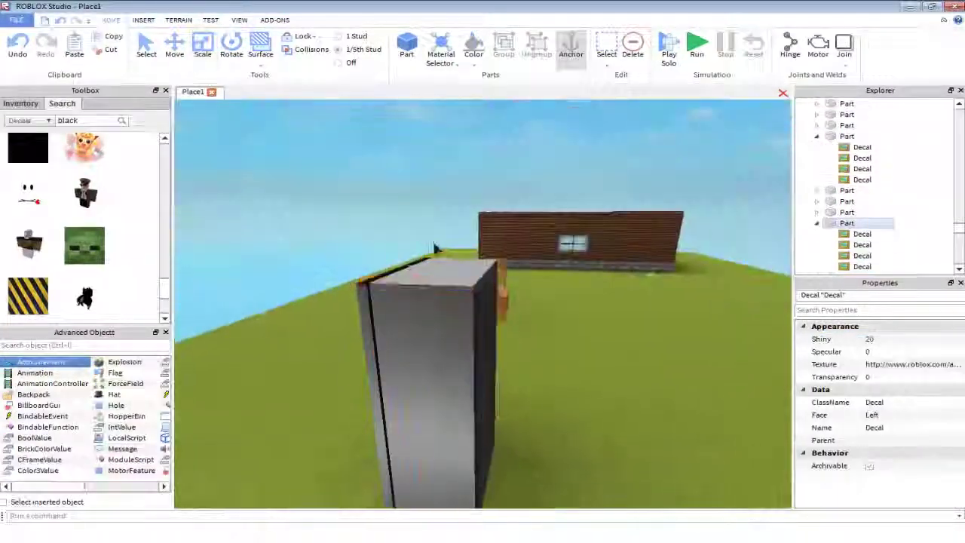
Shorten the narrower door into a lower panel and add narrow vertical strips beside the opening above it.
{"action": "left_click", "coordinate": [424, 189]}
{"action": "scroll", "coordinate": [425, 189], "scroll_direction": "up", "scroll_amount": 3}
{"action": "right_click_drag", "start_coordinate": [424, 189], "coordinate": [445, 303]}
{"action": "left_click", "coordinate": [437, 227]}
{"action": "left_click", "coordinate": [426, 296]}
{"action": "scroll", "coordinate": [478, 233], "scroll_direction": "up", "scroll_amount": 3}
{"action": "scroll", "coordinate": [478, 233], "scroll_direction": "down", "scroll_amount": 5}
Resize the extra strip into a full-width upper panel of the narrower door at size 0.4, 4, 3.
{"action": "scroll", "coordinate": [445, 303], "scroll_direction": "up", "scroll_amount": 3}
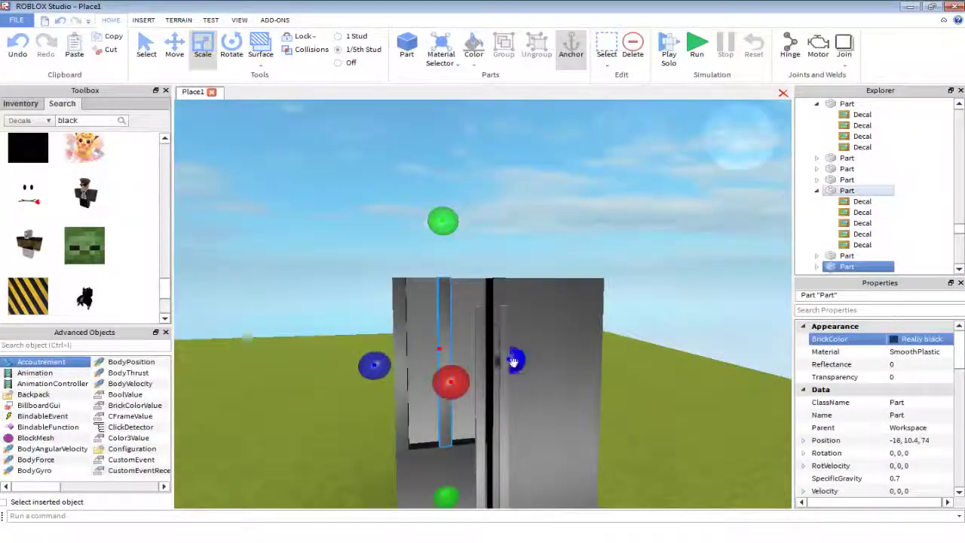
{"action": "left_click_drag", "start_coordinate": [447, 475], "coordinate": [744, 395]}
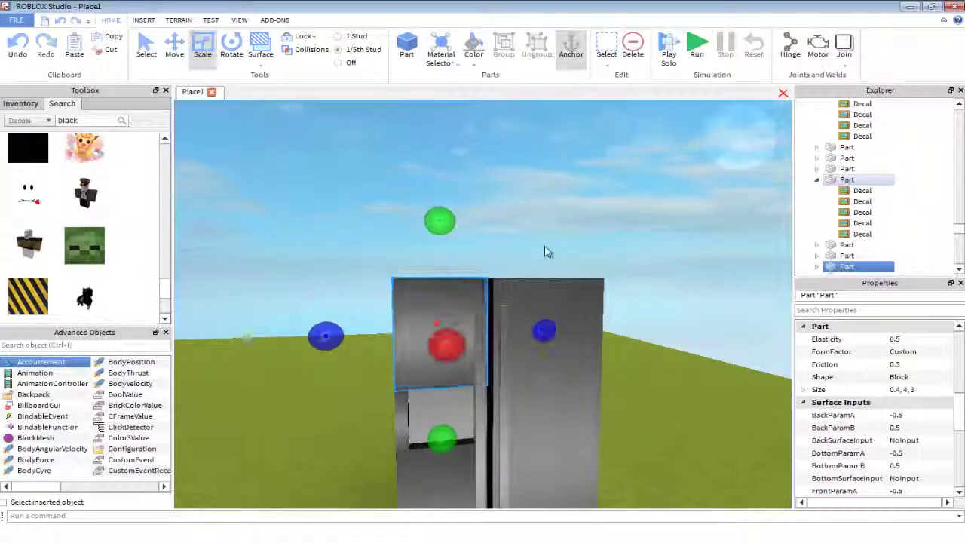
{"action": "scroll", "coordinate": [547, 251], "scroll_direction": "up", "scroll_amount": 5}
Fit the two side strips to the height of the opening between the narrower door's upper and lower panels.
{"action": "left_click", "coordinate": [555, 246]}
{"action": "scroll", "coordinate": [548, 294], "scroll_direction": "down", "scroll_amount": 3}
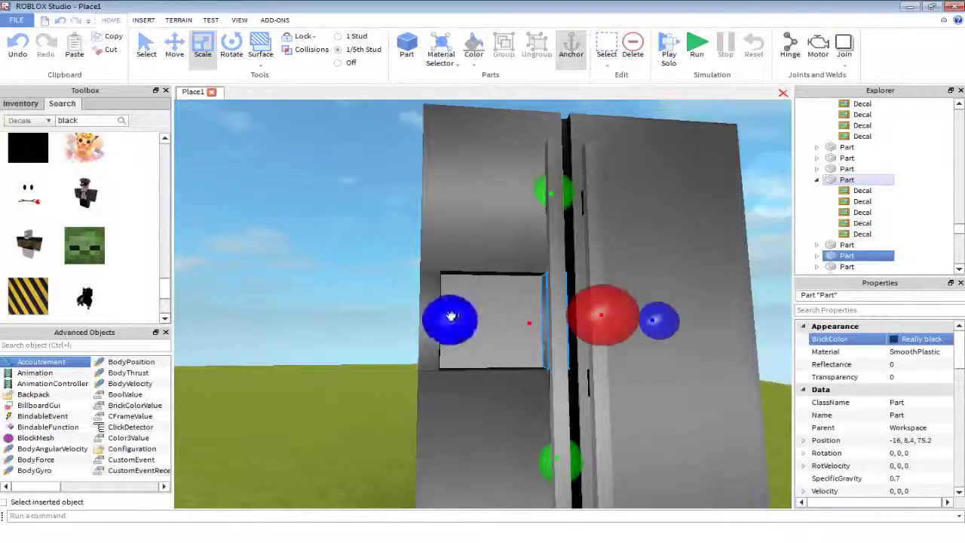
{"action": "right_click_drag", "start_coordinate": [540, 324], "coordinate": [536, 299]}
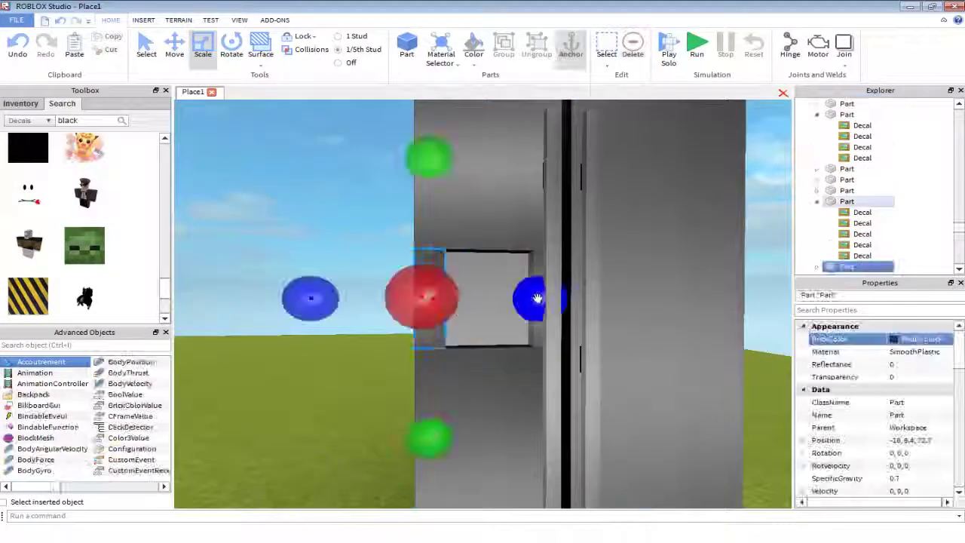
Enlarge the opening downward by shortening the lower panel, and extend the side strip to size 0.4, 2.6, 0.4.
{"action": "scroll", "coordinate": [618, 269], "scroll_direction": "down", "scroll_amount": 5}
{"action": "scroll", "coordinate": [453, 312], "scroll_direction": "up", "scroll_amount": 5}
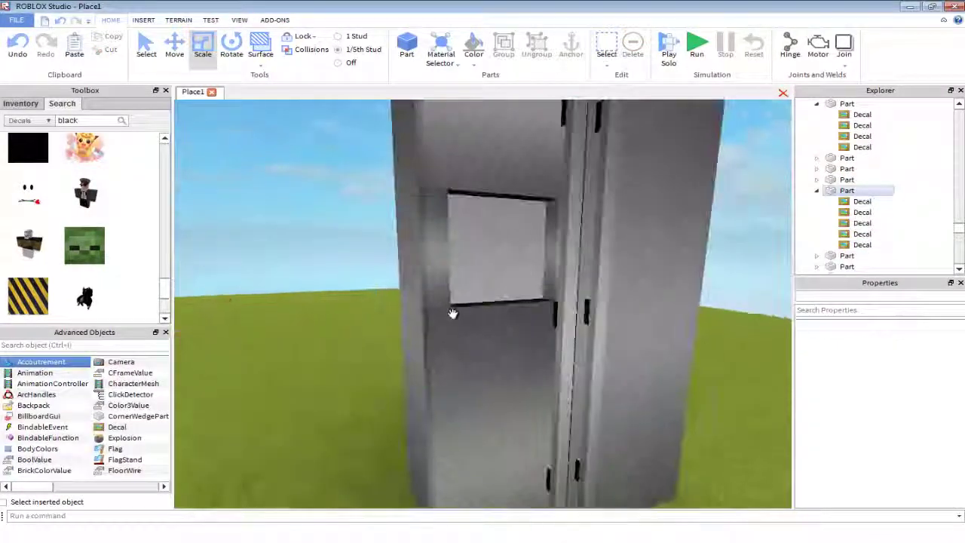
{"action": "left_click", "coordinate": [512, 351]}
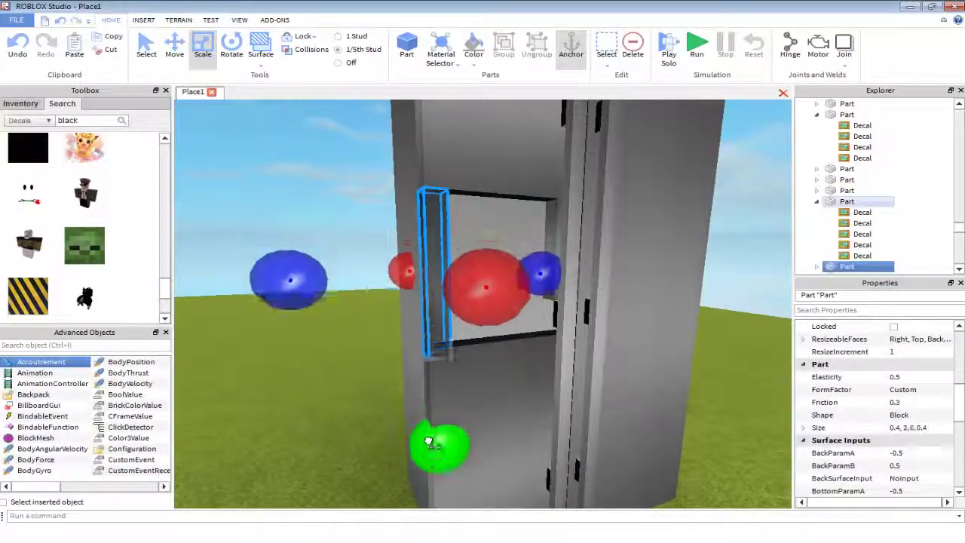
Strip the decals from the spare panel and resize it into a thin horizontal strip along the opening's lower edge.
{"action": "scroll", "coordinate": [558, 367], "scroll_direction": "down", "scroll_amount": 5}
{"action": "right_click", "coordinate": [829, 266]}
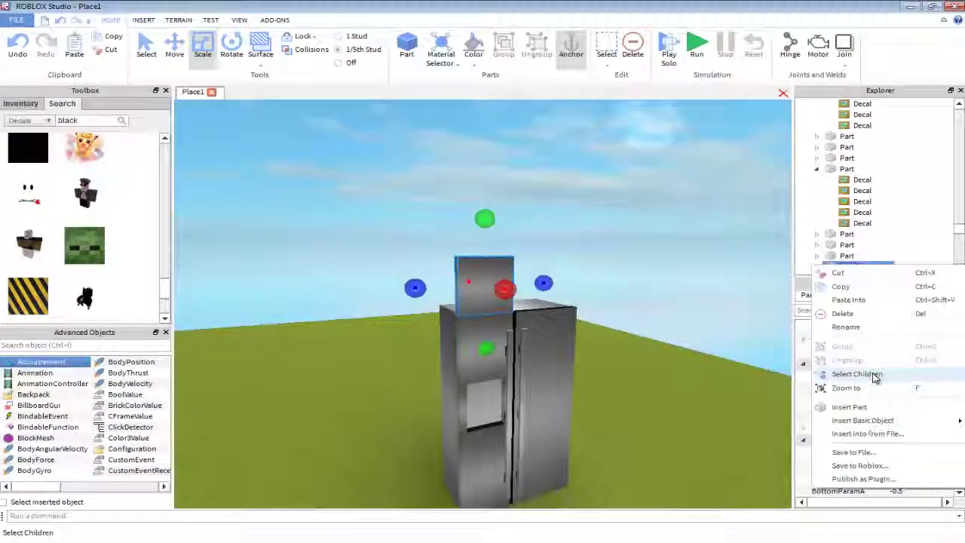
{"action": "key", "text": "Escape"}
{"action": "right_click_drag", "start_coordinate": [603, 105], "coordinate": [567, 105]}
{"action": "left_click_drag", "start_coordinate": [567, 105], "coordinate": [508, 237]}
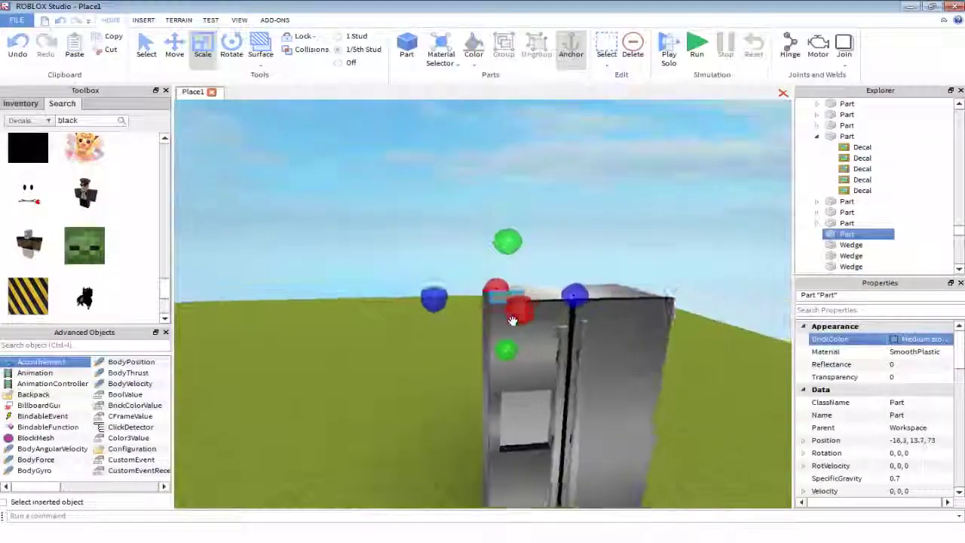
{"action": "scroll", "coordinate": [531, 223], "scroll_direction": "up", "scroll_amount": 5}
{"action": "scroll", "coordinate": [531, 222], "scroll_direction": "down", "scroll_amount": 3}
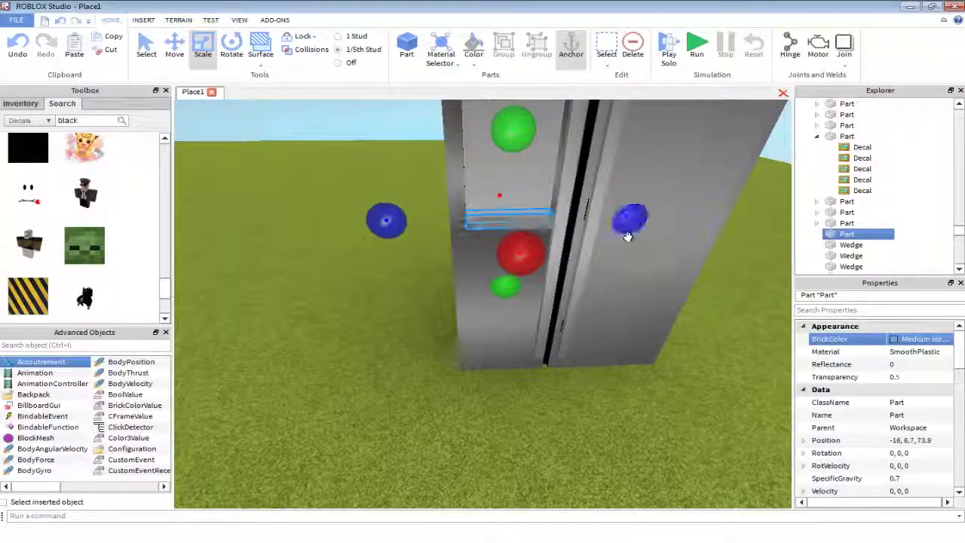
Reshape a copy of the plain strip into a vertical strip along the left side of the opening.
{"action": "scroll", "coordinate": [610, 175], "scroll_direction": "down", "scroll_amount": 5}
{"action": "right_click_drag", "start_coordinate": [610, 176], "coordinate": [475, 356]}
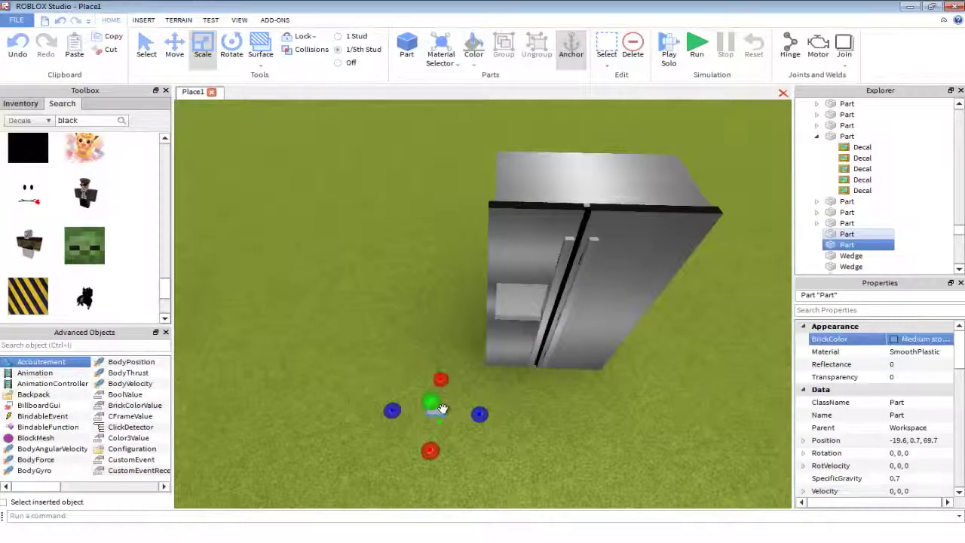
{"action": "left_click_drag", "start_coordinate": [441, 408], "coordinate": [520, 298]}
{"action": "scroll", "coordinate": [463, 309], "scroll_direction": "up", "scroll_amount": 5}
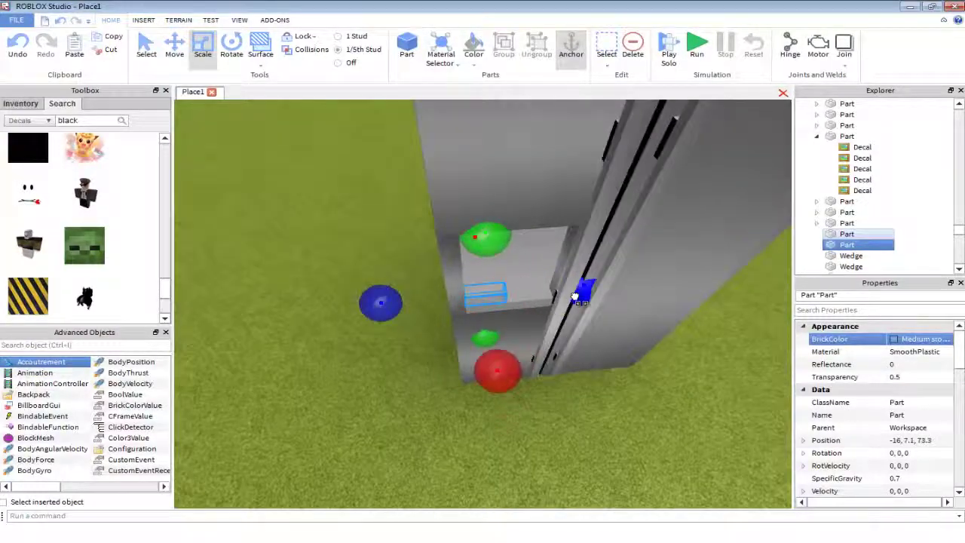
{"action": "right_click_drag", "start_coordinate": [577, 296], "coordinate": [491, 191]}
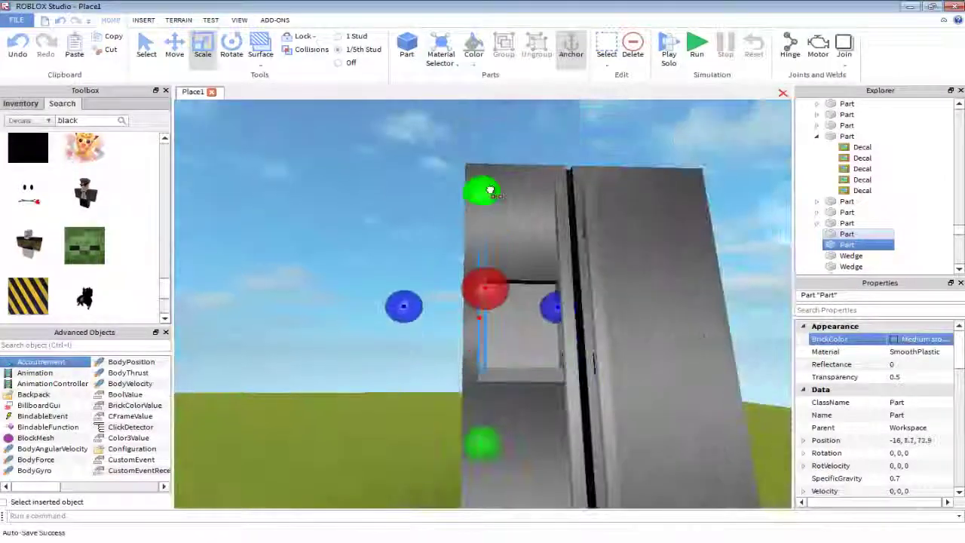
{"action": "scroll", "coordinate": [552, 291], "scroll_direction": "down", "scroll_amount": 5}
Duplicate the vertical strip and move the copy to the handle side of the opening.
{"action": "key", "text": "ctrl+d"}
{"action": "key", "text": "ctrl+2"}
{"action": "right_click_drag", "start_coordinate": [552, 291], "coordinate": [487, 233]}
{"action": "scroll", "coordinate": [485, 233], "scroll_direction": "up", "scroll_amount": 6}
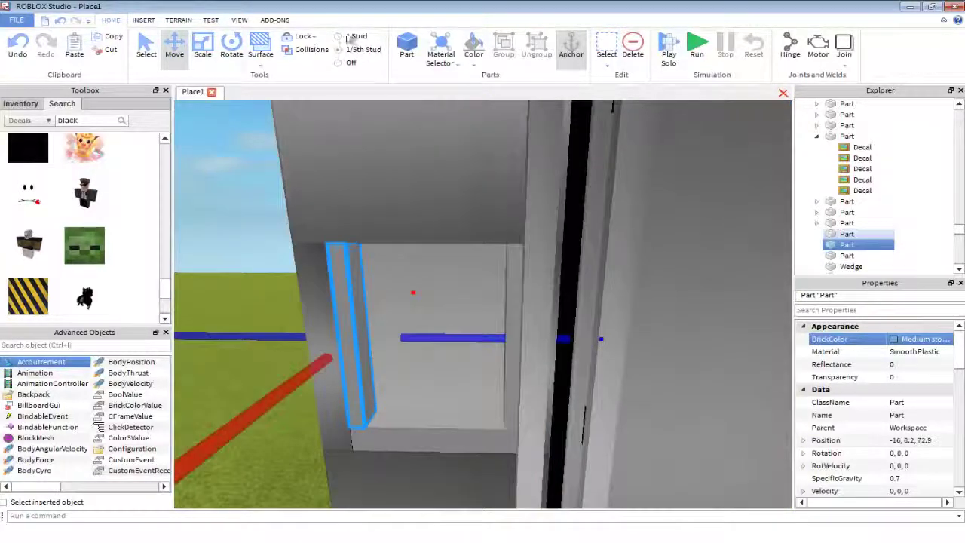
{"action": "key", "text": "ctrl+3"}
{"action": "right_click_drag", "start_coordinate": [366, 215], "coordinate": [369, 132]}
{"action": "key", "text": "ctrl+2"}
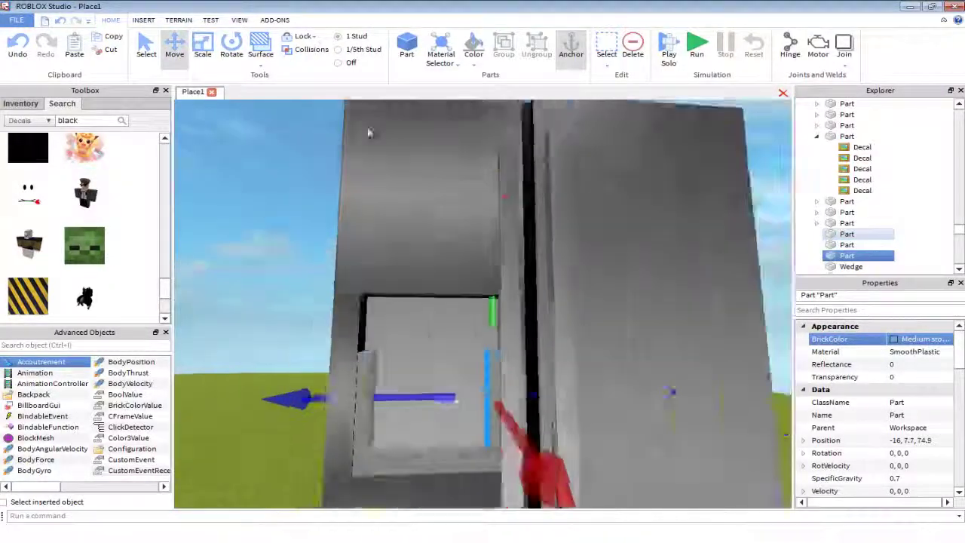
Fill the upper part of the opening with another plain copy so the frame surrounds a smaller recess.
{"action": "scroll", "coordinate": [368, 133], "scroll_direction": "down", "scroll_amount": 5}
{"action": "left_click", "coordinate": [504, 263]}
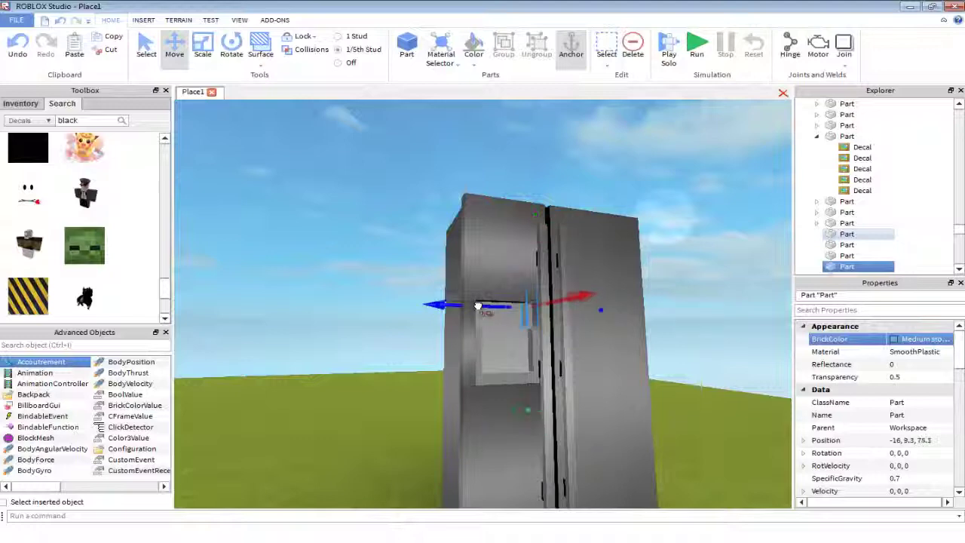
{"action": "right_click_drag", "start_coordinate": [415, 316], "coordinate": [608, 312]}
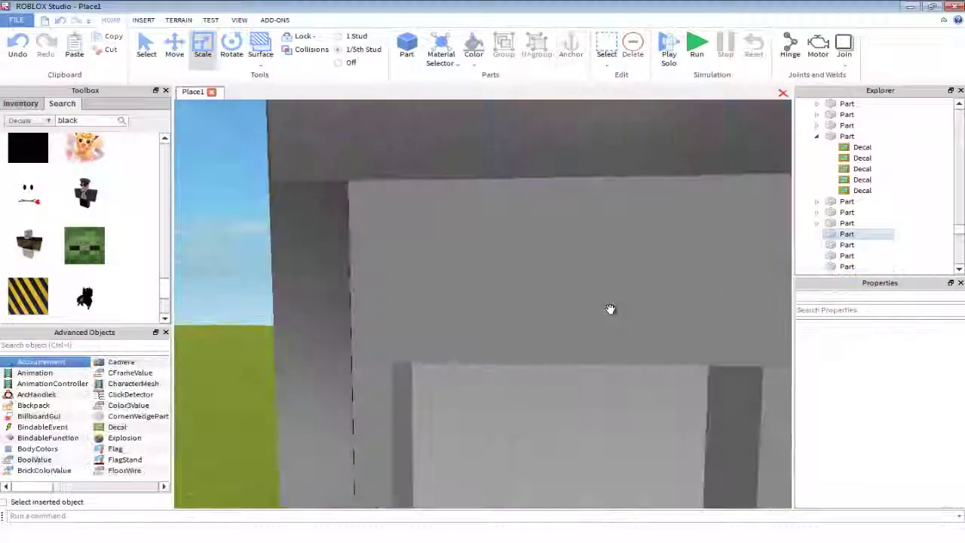
{"action": "scroll", "coordinate": [609, 312], "scroll_direction": "down", "scroll_amount": 3}
Try to add a decal to the left face of the cabinet body behind the opening.
{"action": "left_click", "coordinate": [487, 441]}
{"action": "scroll", "coordinate": [487, 441], "scroll_direction": "down", "scroll_amount": 2}
{"action": "scroll", "coordinate": [487, 441], "scroll_direction": "up", "scroll_amount": 3}
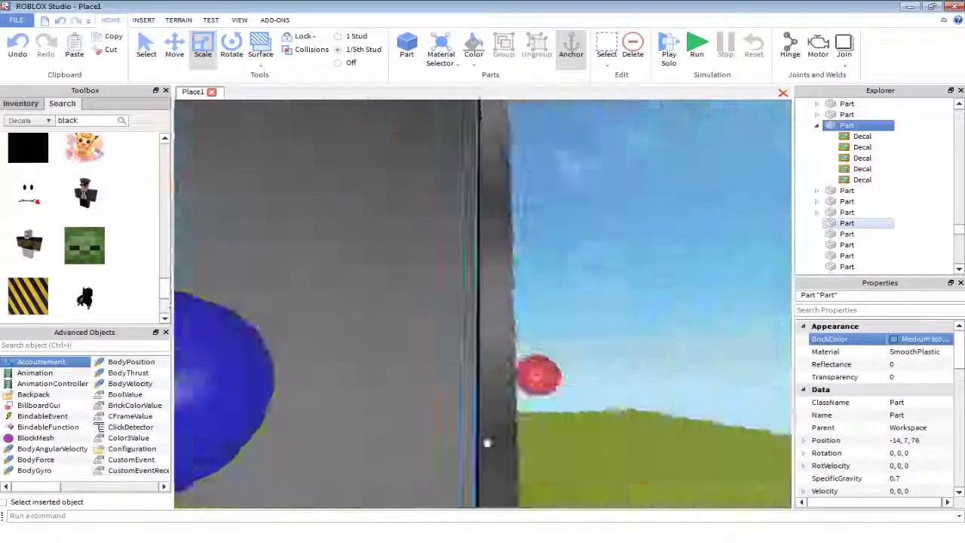
{"action": "right_click_drag", "start_coordinate": [487, 441], "coordinate": [626, 343]}
{"action": "left_click", "coordinate": [459, 274]}
{"action": "scroll", "coordinate": [469, 257], "scroll_direction": "up", "scroll_amount": 3}
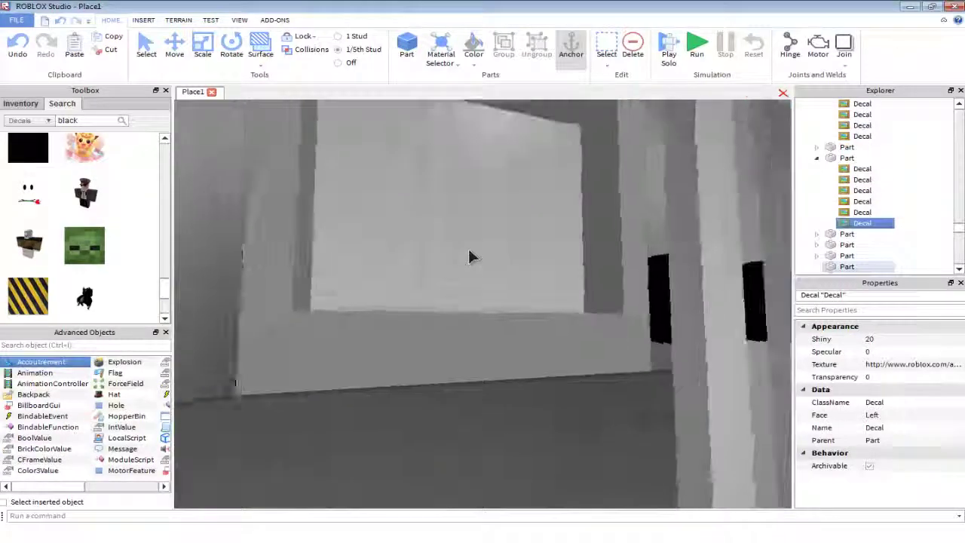
{"action": "scroll", "coordinate": [469, 257], "scroll_direction": "down", "scroll_amount": 5}
{"action": "scroll", "coordinate": [474, 265], "scroll_direction": "up", "scroll_amount": 4}
Copy the frame's lower strip and resize the copy into a back panel filling the recess.
{"action": "left_click", "coordinate": [474, 265]}
{"action": "scroll", "coordinate": [533, 291], "scroll_direction": "down", "scroll_amount": 3}
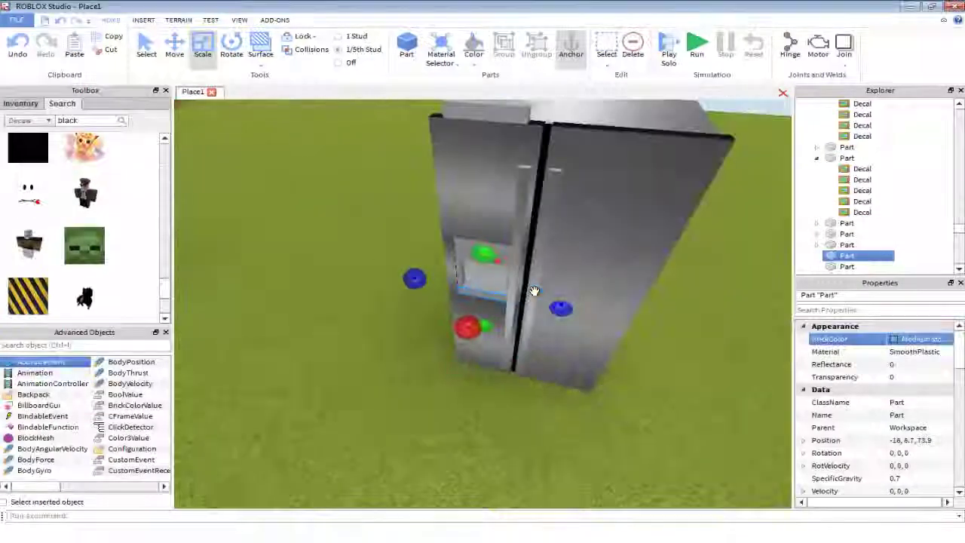
{"action": "left_click", "coordinate": [534, 291]}
{"action": "scroll", "coordinate": [625, 343], "scroll_direction": "up", "scroll_amount": 2}
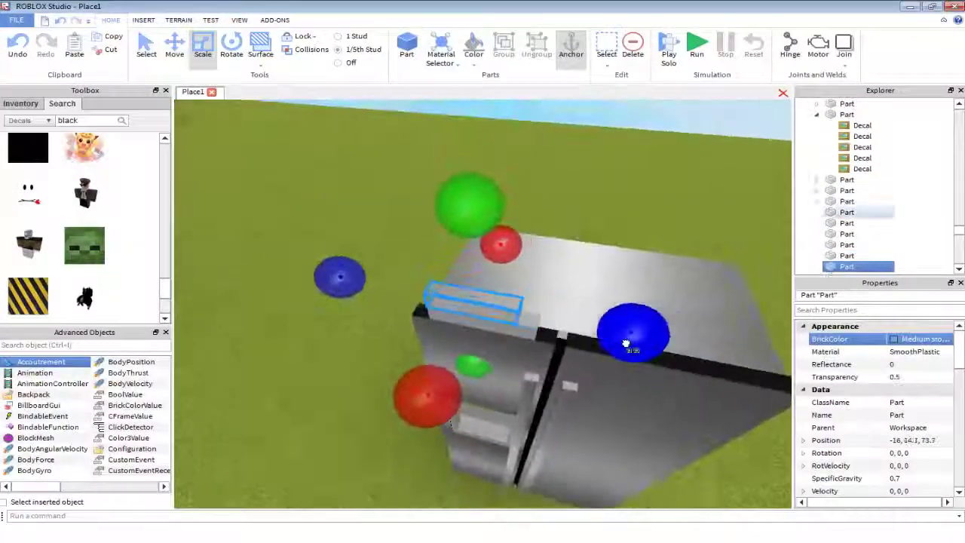
{"action": "right_click_drag", "start_coordinate": [548, 425], "coordinate": [495, 370]}
{"action": "left_click", "coordinate": [487, 333]}
{"action": "scroll", "coordinate": [487, 334], "scroll_direction": "down", "scroll_amount": 2}
{"action": "scroll", "coordinate": [483, 347], "scroll_direction": "up", "scroll_amount": 3}
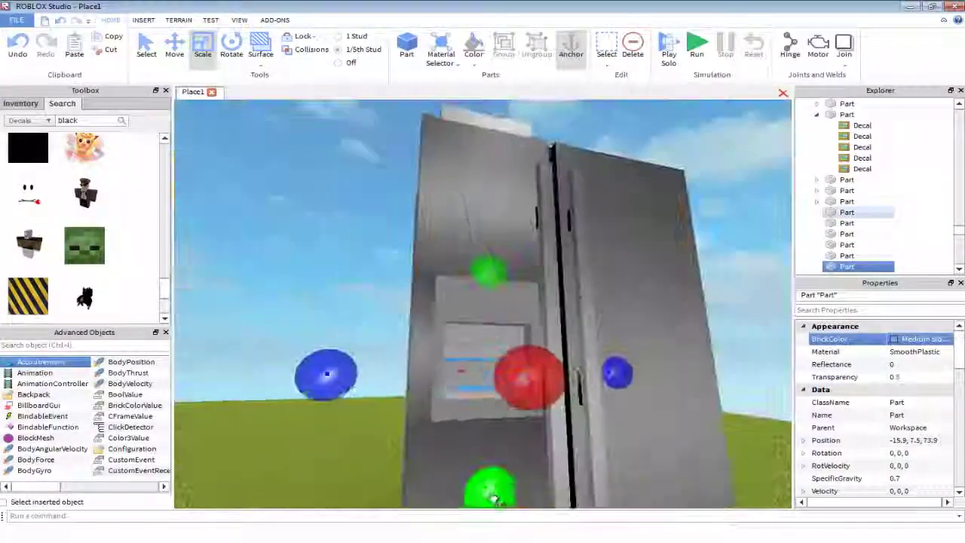
Color the back panel inside the recess black.
{"action": "left_click", "coordinate": [919, 338]}
{"action": "scroll", "coordinate": [700, 132], "scroll_direction": "up", "scroll_amount": 5}
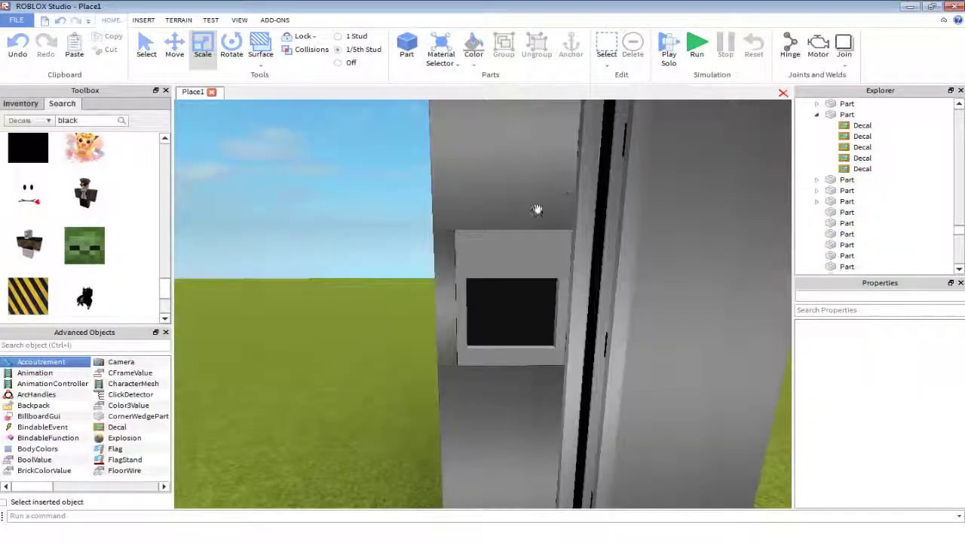
{"action": "left_click", "coordinate": [486, 265]}
{"action": "right_click_drag", "start_coordinate": [486, 265], "coordinate": [484, 263]}
{"action": "scroll", "coordinate": [485, 263], "scroll_direction": "down", "scroll_amount": 5}
{"action": "left_click", "coordinate": [302, 209]}
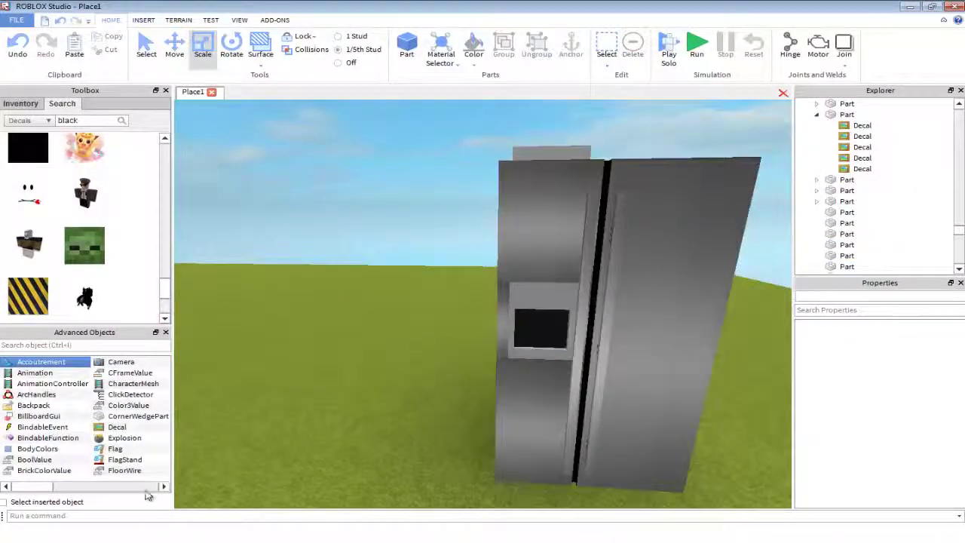
Insert a wedge, color it Really black and set its form factor to Custom.
{"action": "left_click", "coordinate": [147, 20]}
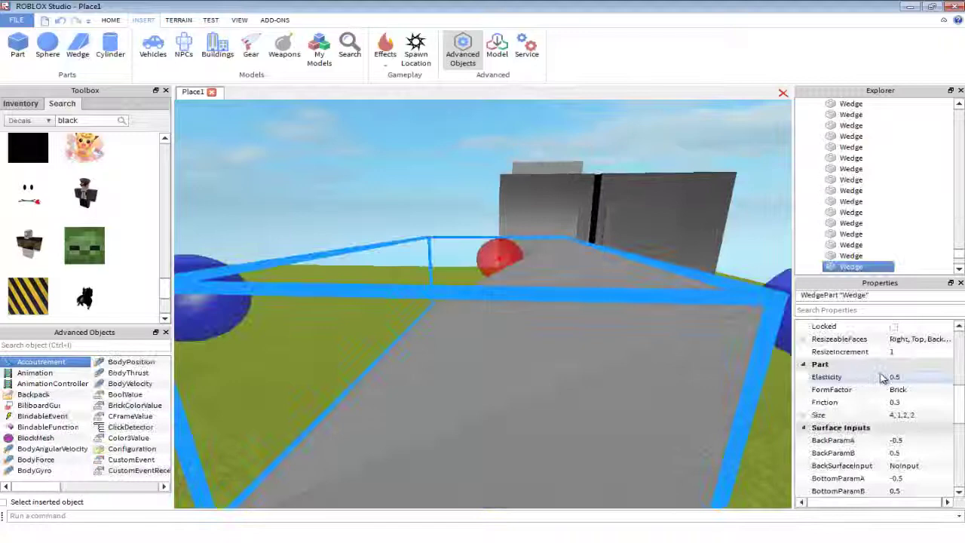
{"action": "scroll", "coordinate": [889, 392], "scroll_direction": "down", "scroll_amount": 10}
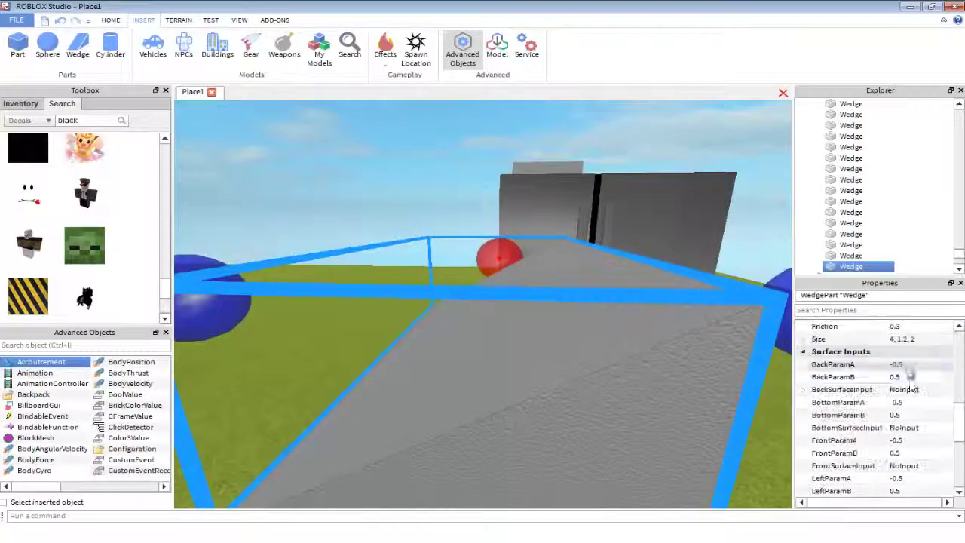
{"action": "left_click", "coordinate": [899, 448]}
{"action": "scroll", "coordinate": [912, 442], "scroll_direction": "up", "scroll_amount": 9}
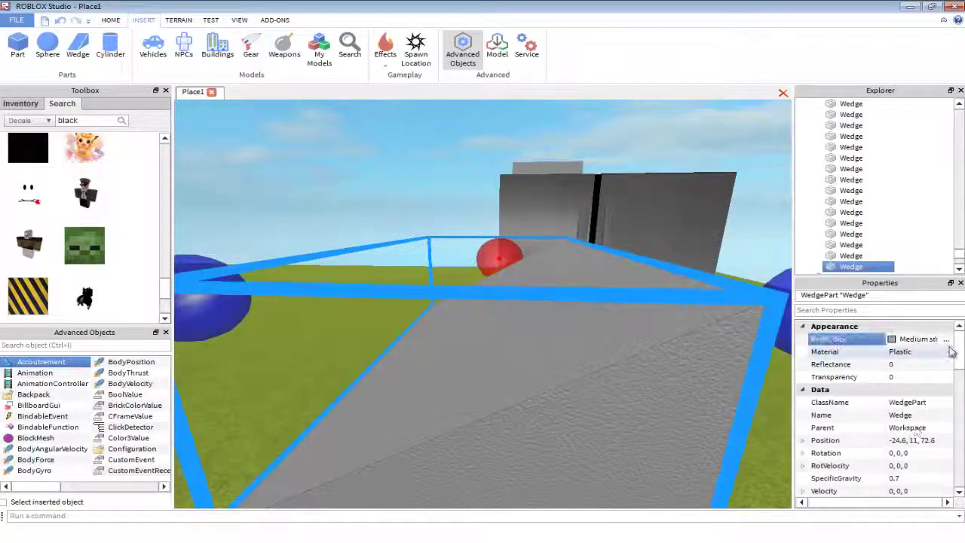
{"action": "left_click", "coordinate": [946, 339]}
{"action": "left_click", "coordinate": [928, 377]}
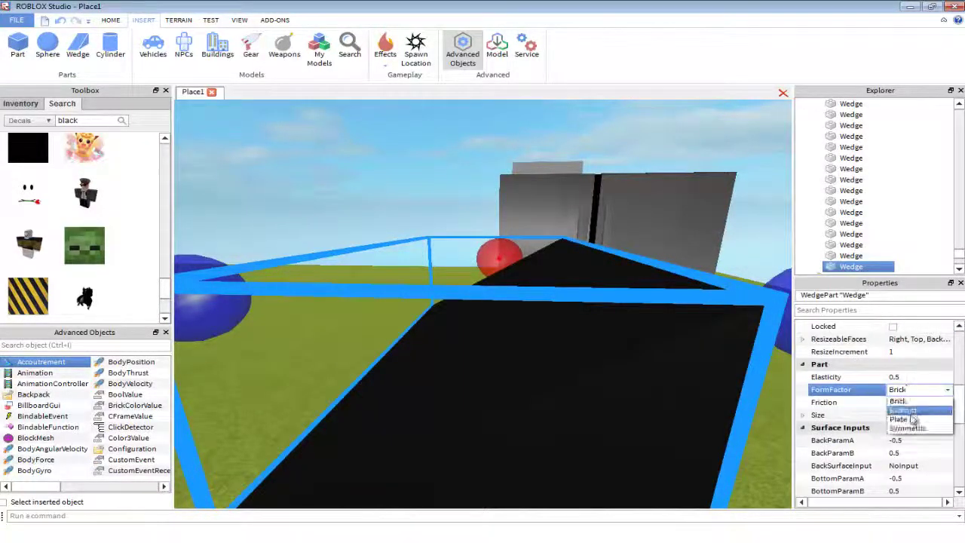
{"action": "left_click", "coordinate": [912, 411]}
Shrink the black wedge to size 0.8, 0.2, 0.2 and place it in front of the recess's black panel.
{"action": "right_click_drag", "start_coordinate": [362, 309], "coordinate": [400, 308]}
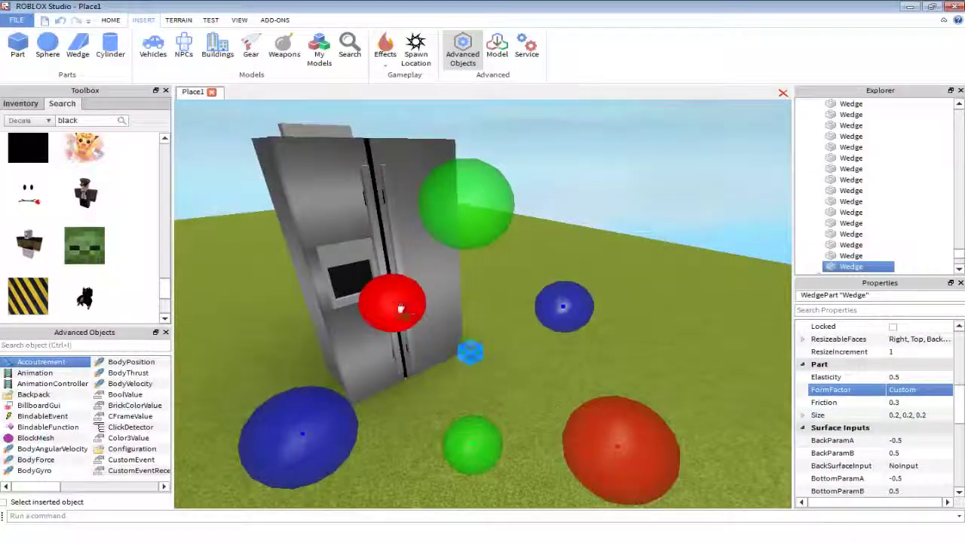
{"action": "scroll", "coordinate": [490, 376], "scroll_direction": "up", "scroll_amount": 10}
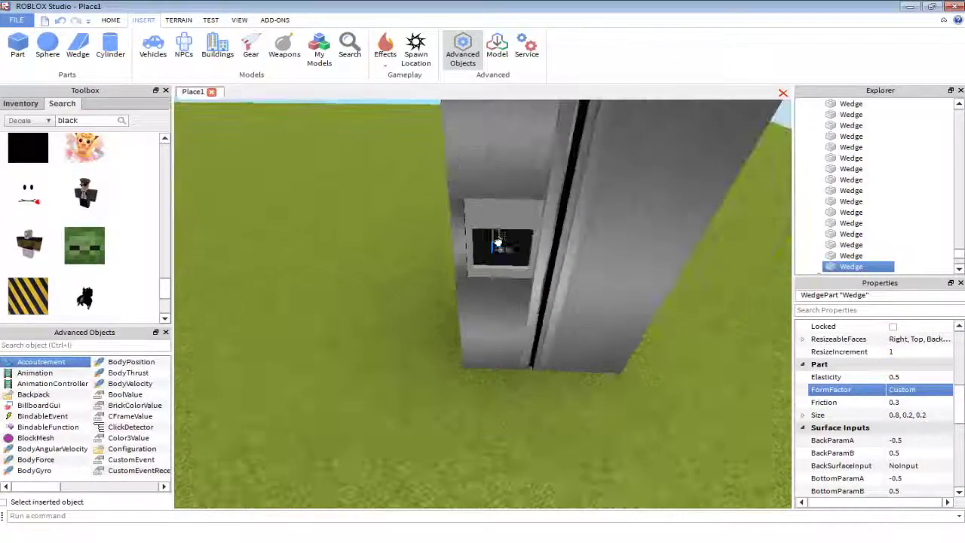
{"action": "scroll", "coordinate": [498, 242], "scroll_direction": "up", "scroll_amount": 3}
{"action": "scroll", "coordinate": [527, 324], "scroll_direction": "down", "scroll_amount": 10}
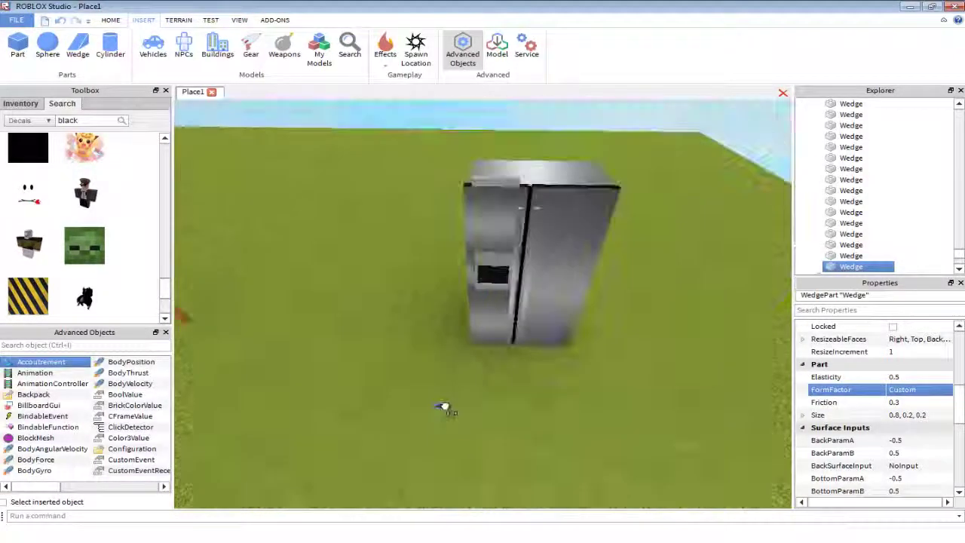
{"action": "scroll", "coordinate": [502, 243], "scroll_direction": "up", "scroll_amount": 10}
{"action": "right_click_drag", "start_coordinate": [502, 243], "coordinate": [517, 282]}
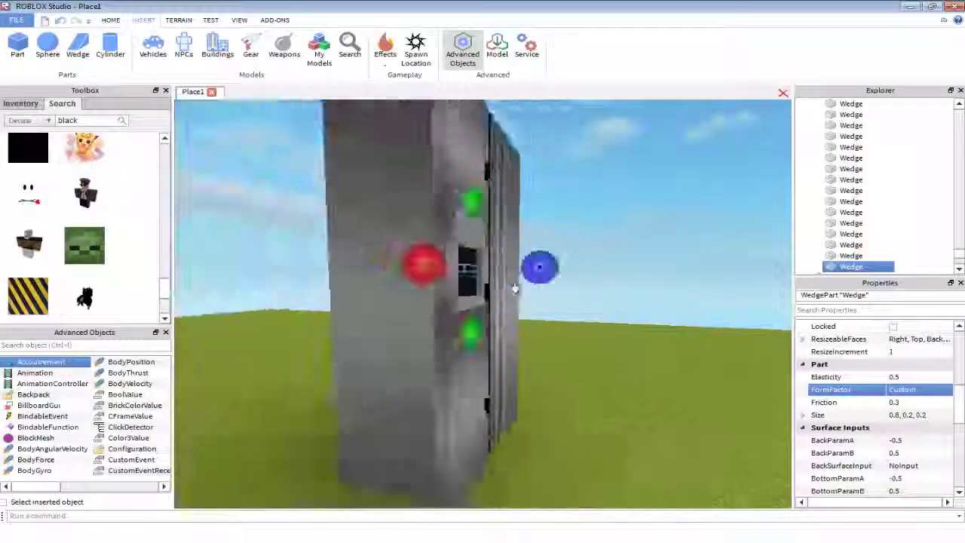
Rotate the wedge to lie along the recess's lower edge, move it there and set its material to SmoothPlastic.
{"action": "scroll", "coordinate": [517, 282], "scroll_direction": "down", "scroll_amount": 2}
{"action": "left_click", "coordinate": [110, 19]}
{"action": "left_click", "coordinate": [231, 47]}
{"action": "scroll", "coordinate": [497, 298], "scroll_direction": "down", "scroll_amount": 3}
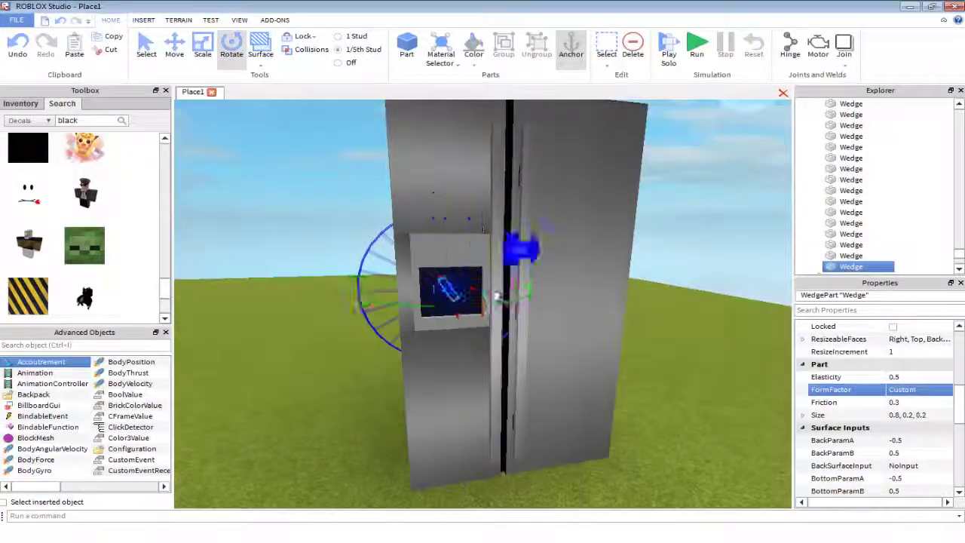
{"action": "scroll", "coordinate": [456, 218], "scroll_direction": "up", "scroll_amount": 2}
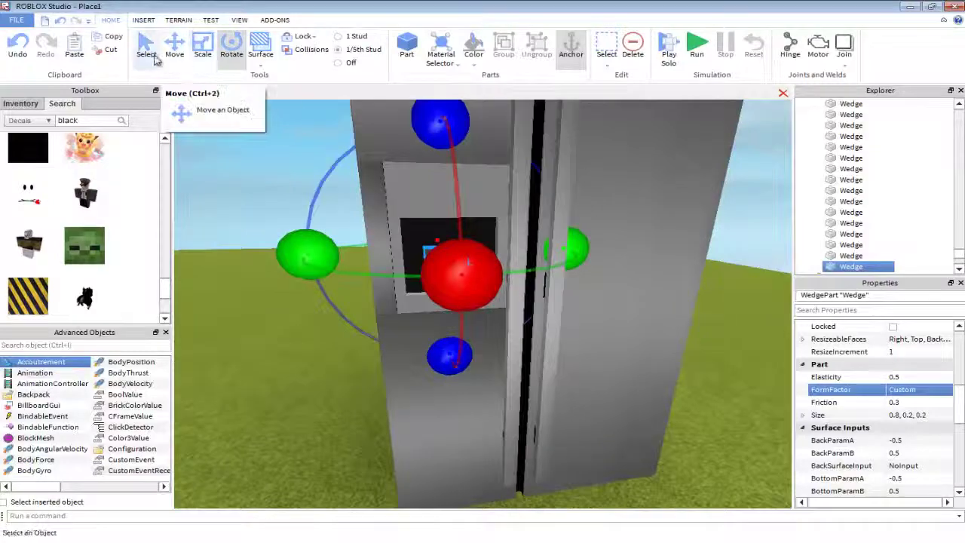
{"action": "left_click", "coordinate": [174, 47]}
{"action": "right_click_drag", "start_coordinate": [452, 286], "coordinate": [476, 277]}
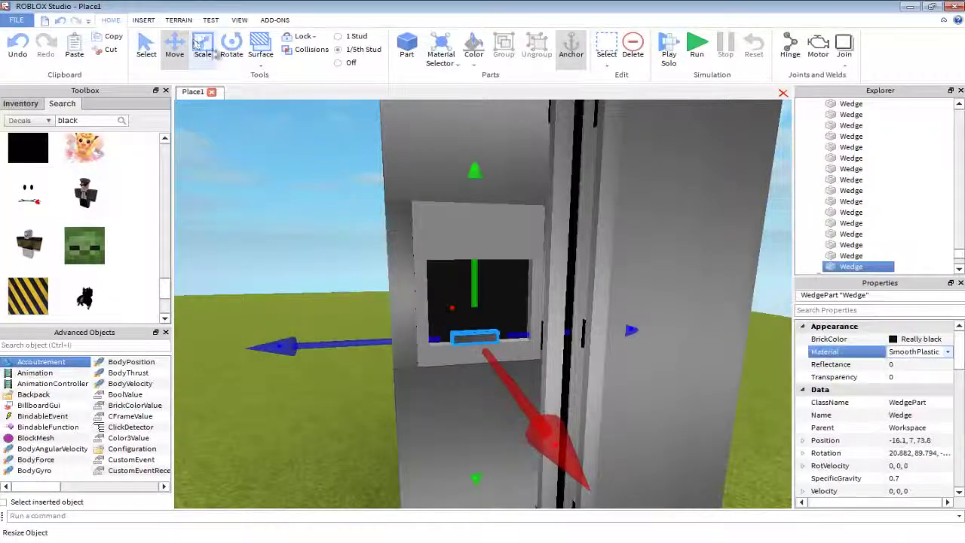
Place a wedge at the recess's upper edge and flip it to rotation -180, 90, 0.
{"action": "scroll", "coordinate": [631, 336], "scroll_direction": "down", "scroll_amount": 5}
{"action": "key", "text": "ctrl+2"}
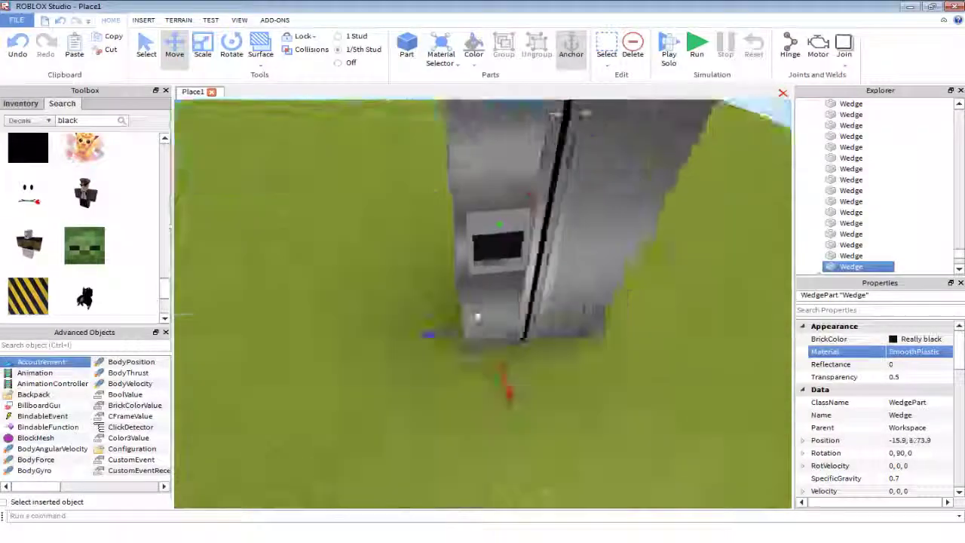
{"action": "scroll", "coordinate": [475, 110], "scroll_direction": "up", "scroll_amount": 5}
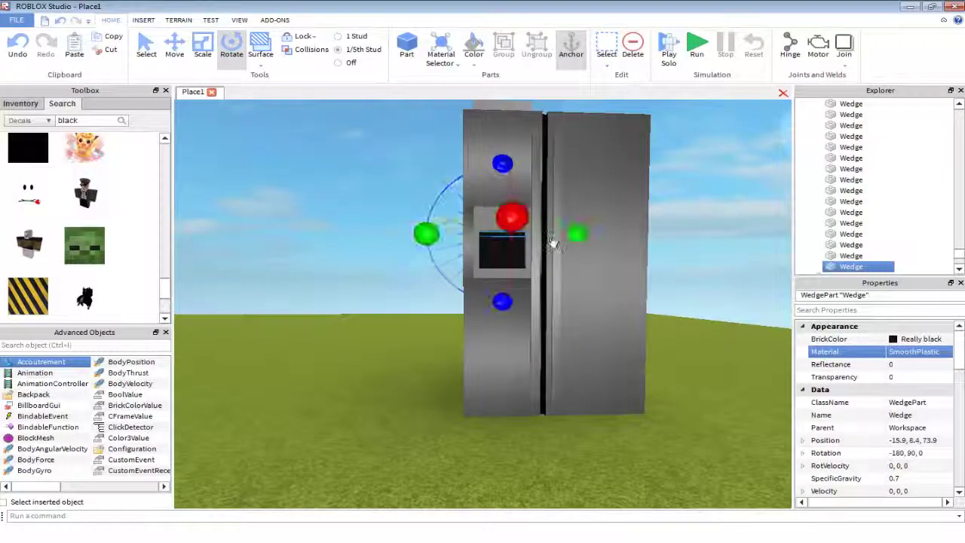
{"action": "key", "text": "ctrl+2"}
Turn a wedge upright to rotation 90, 90, 0 and fit it along the left inner edge of the recess.
{"action": "key", "text": "ctrl+4"}
{"action": "left_click_drag", "start_coordinate": [511, 420], "coordinate": [388, 322]}
{"action": "key", "text": "ctrl+2"}
{"action": "key", "text": "ctrl+3"}
{"action": "scroll", "coordinate": [510, 345], "scroll_direction": "up", "scroll_amount": 3}
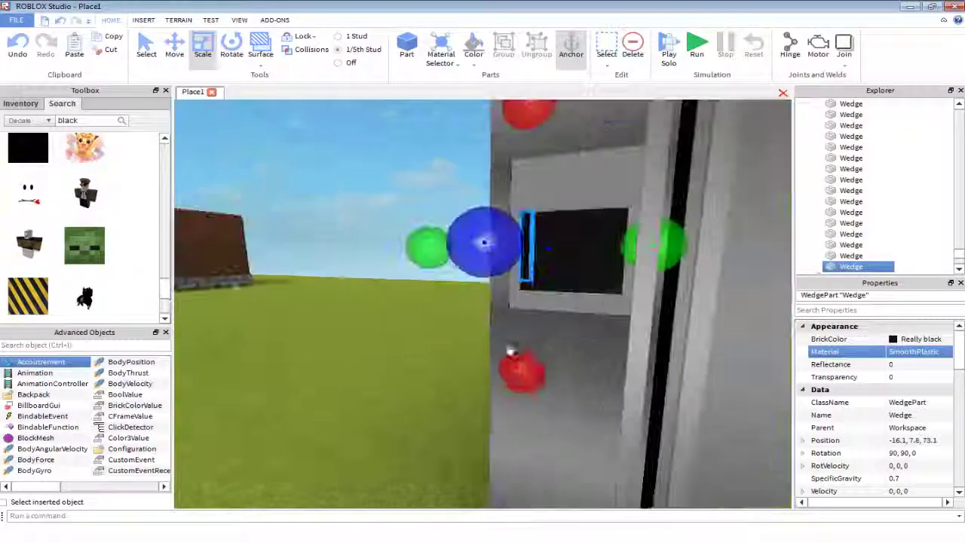
Reorient the upright wedge to rotation -90, 90, 0 and move it against the left inner edge of the recess.
{"action": "scroll", "coordinate": [504, 218], "scroll_direction": "down", "scroll_amount": 5}
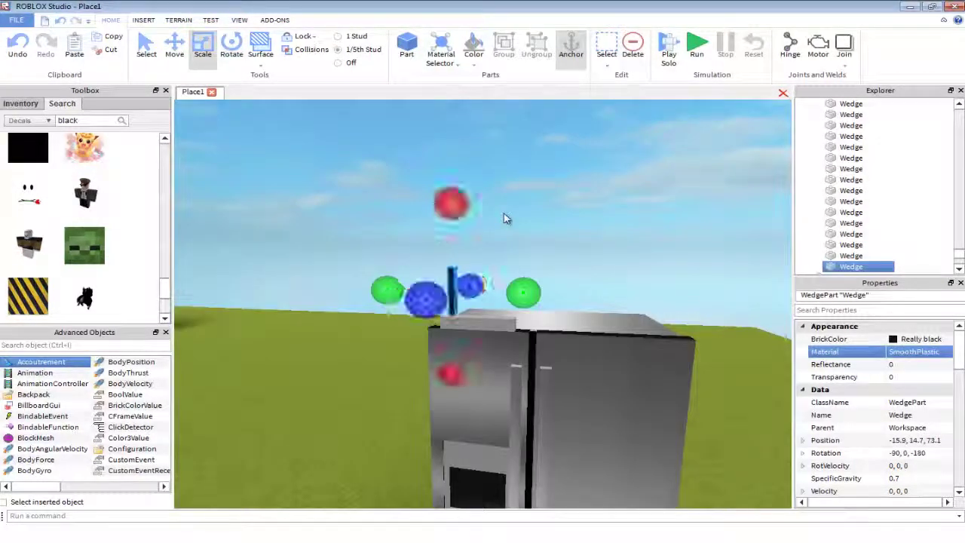
{"action": "key", "text": "ctrl+4"}
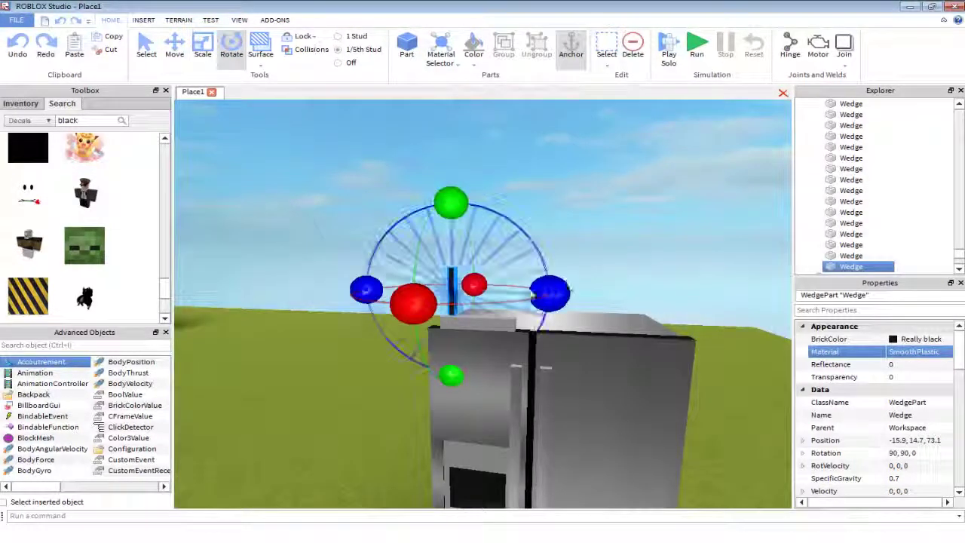
{"action": "key", "text": "ctrl+2"}
{"action": "scroll", "coordinate": [447, 273], "scroll_direction": "up", "scroll_amount": 5}
{"action": "scroll", "coordinate": [389, 338], "scroll_direction": "down", "scroll_amount": 5}
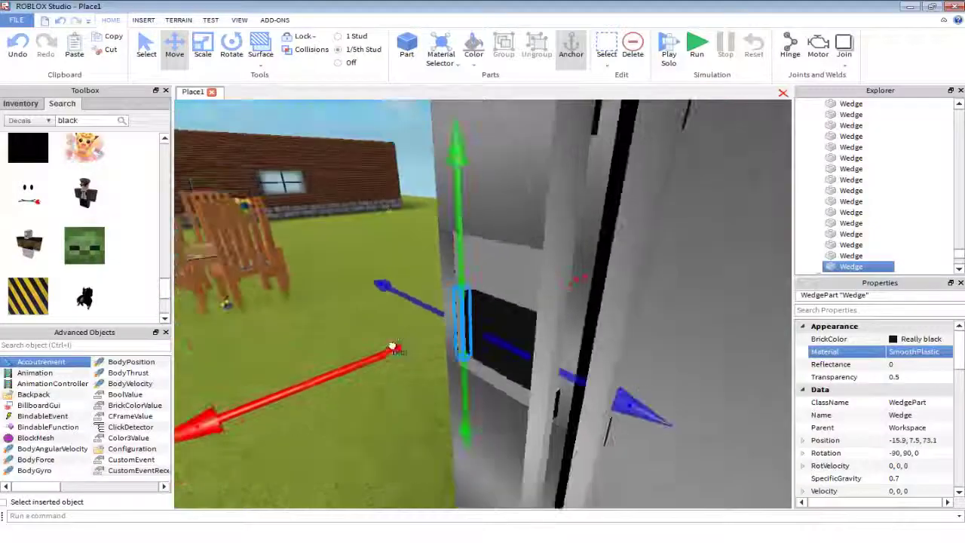
{"action": "right_click_drag", "start_coordinate": [390, 338], "coordinate": [715, 358]}
{"action": "left_click", "coordinate": [637, 233]}
{"action": "scroll", "coordinate": [507, 321], "scroll_direction": "down", "scroll_amount": 3}
{"action": "left_click", "coordinate": [508, 322]}
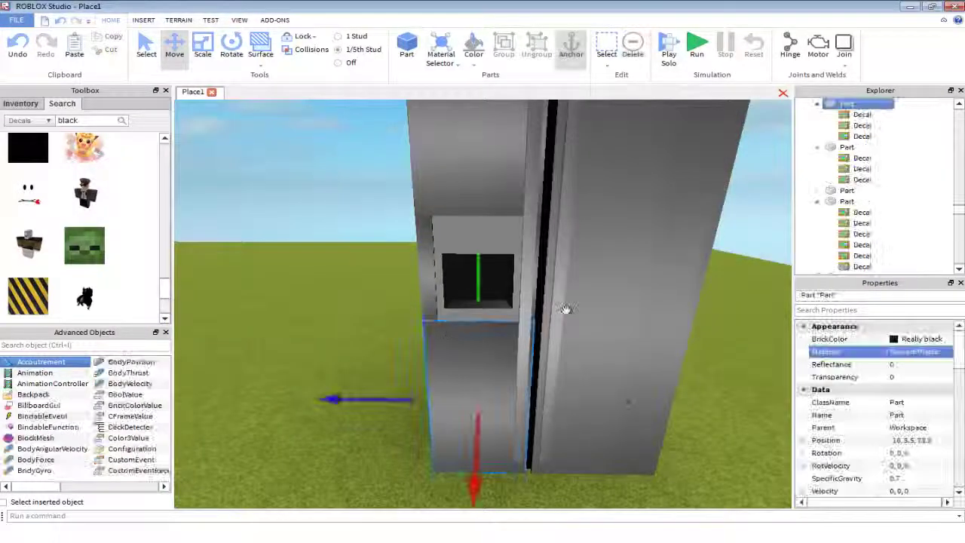
Select all the refrigerator's parts and set every remaining non-matching surface type, including FrontSurface, to SmoothNoOutlines.
{"action": "scroll", "coordinate": [528, 316], "scroll_direction": "down", "scroll_amount": 5}
{"action": "left_click", "coordinate": [437, 329]}
{"action": "scroll", "coordinate": [416, 234], "scroll_direction": "down", "scroll_amount": 3}
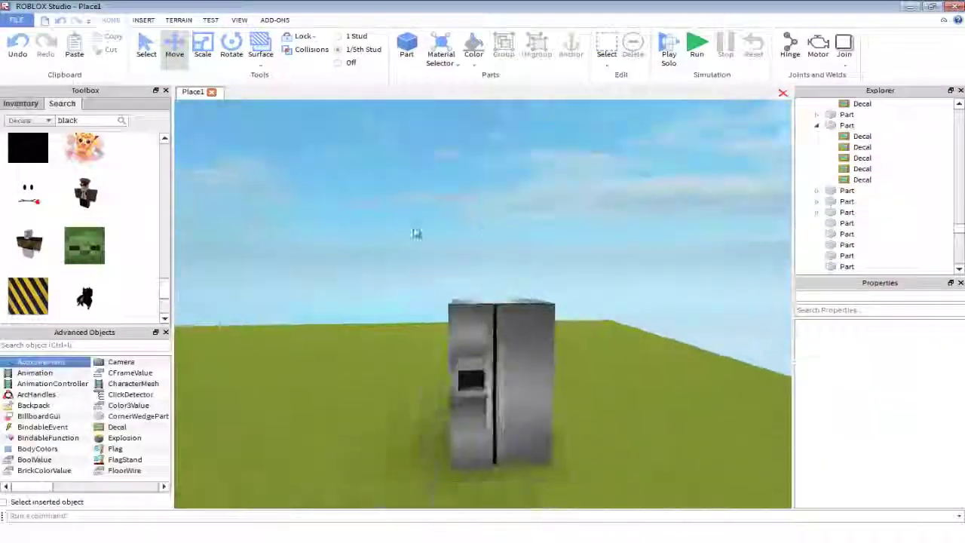
{"action": "left_click", "coordinate": [497, 339]}
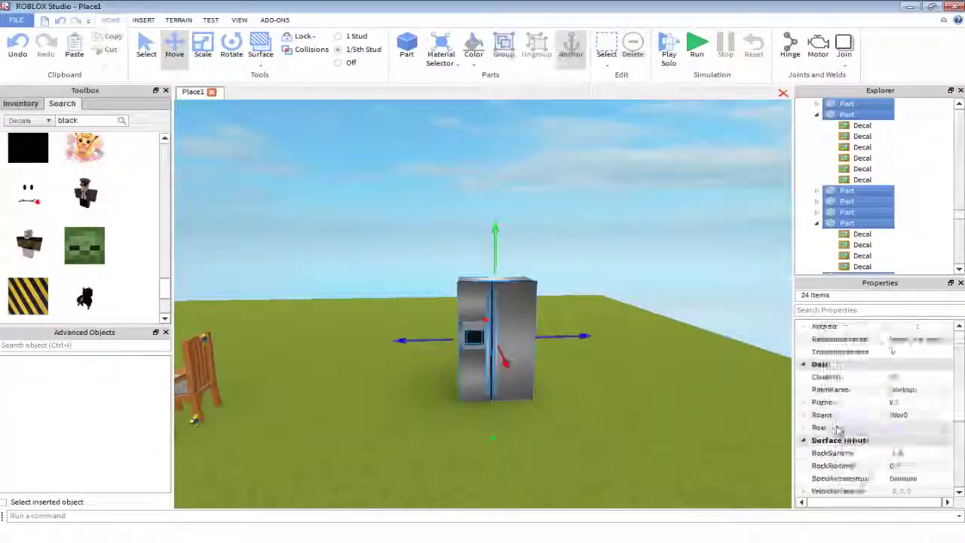
{"action": "scroll", "coordinate": [874, 407], "scroll_direction": "down", "scroll_amount": 5}
{"action": "left_click", "coordinate": [915, 427]}
{"action": "left_click", "coordinate": [918, 428]}
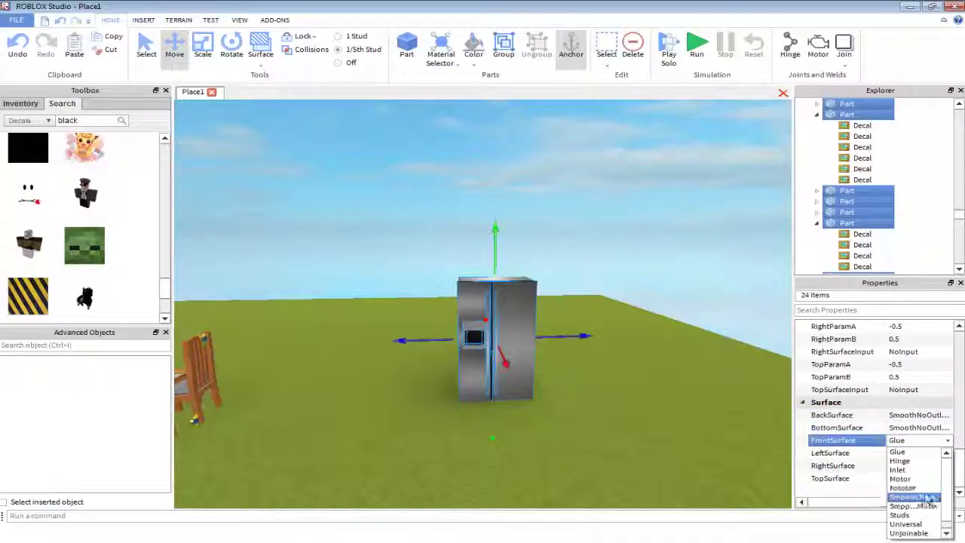
{"action": "left_click", "coordinate": [908, 495]}
{"action": "left_click", "coordinate": [918, 465]}
{"action": "left_click", "coordinate": [918, 459]}
{"action": "left_click", "coordinate": [918, 477]}
{"action": "left_click", "coordinate": [920, 466]}
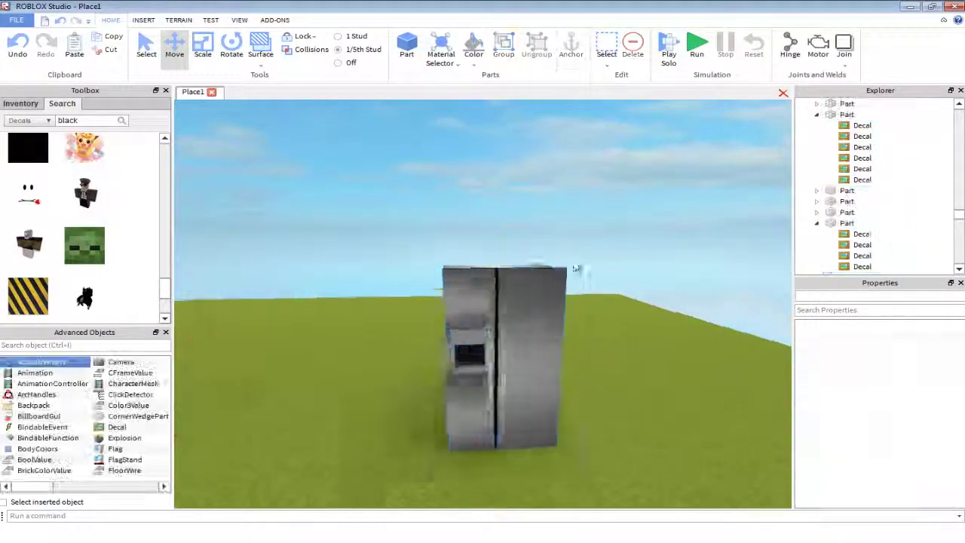
Select the two vertical door handles and set their BackSurface to Smooth.
{"action": "scroll", "coordinate": [494, 339], "scroll_direction": "up", "scroll_amount": 5}
{"action": "left_click", "coordinate": [497, 339]}
{"action": "scroll", "coordinate": [874, 407], "scroll_direction": "down", "scroll_amount": 10}
{"action": "left_click", "coordinate": [918, 414]}
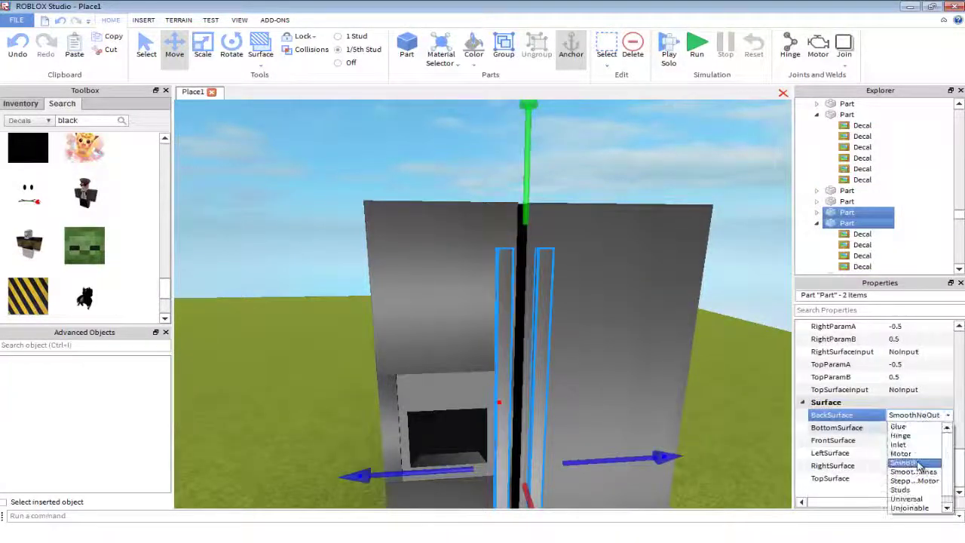
{"action": "left_click", "coordinate": [916, 463]}
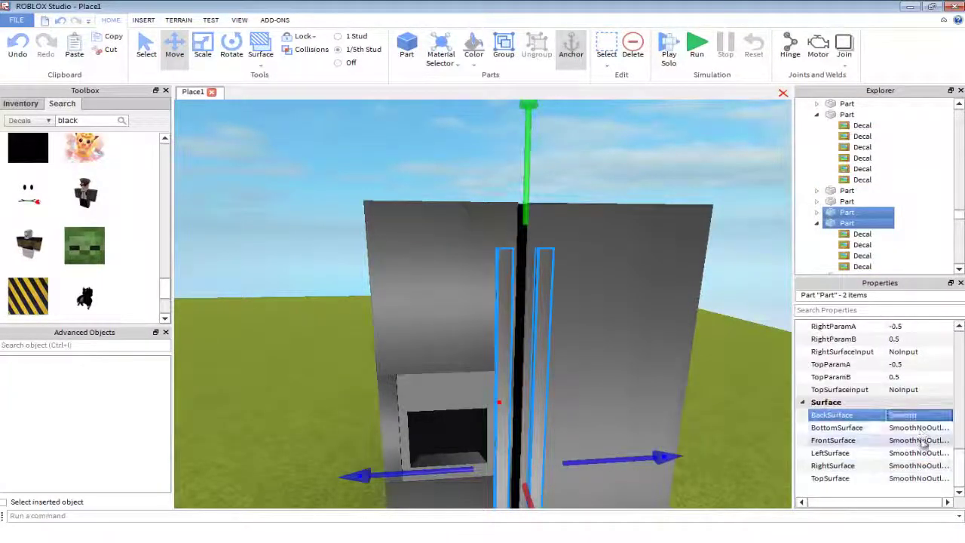
{"action": "left_click", "coordinate": [610, 177]}
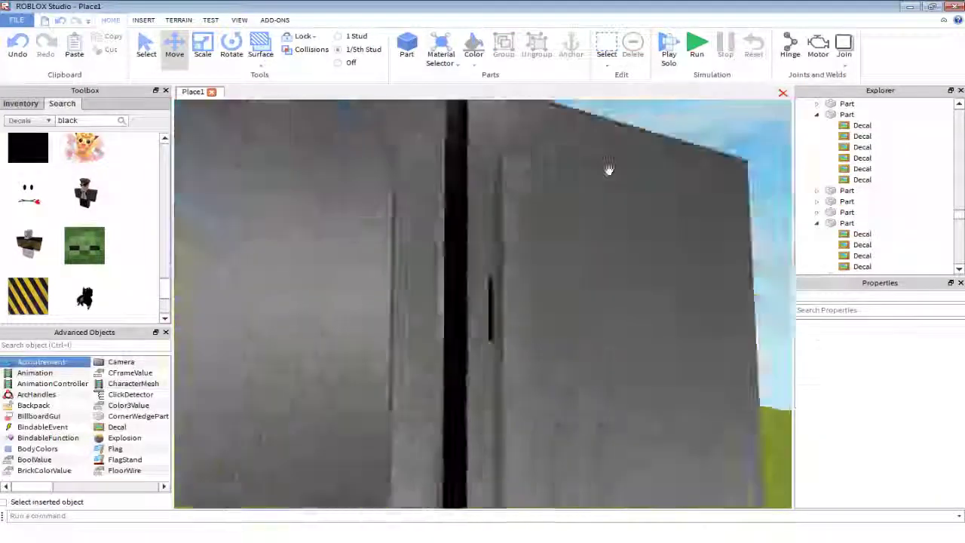
{"action": "scroll", "coordinate": [612, 185], "scroll_direction": "down", "scroll_amount": 10}
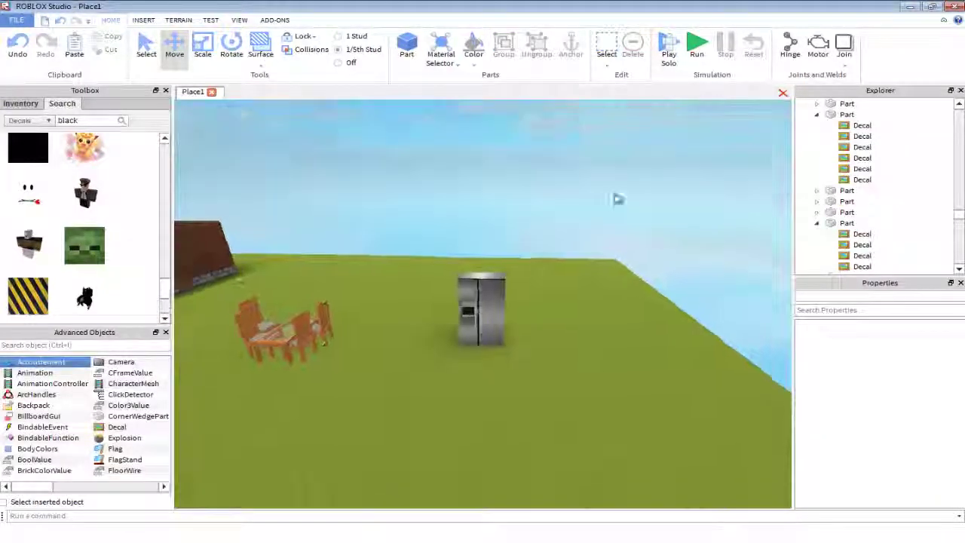
Fit a small SmoothPlastic block on the grey frame above the dispenser recess and color it Bright bluish green.
{"action": "scroll", "coordinate": [617, 198], "scroll_direction": "up", "scroll_amount": 5}
{"action": "left_click", "coordinate": [488, 298]}
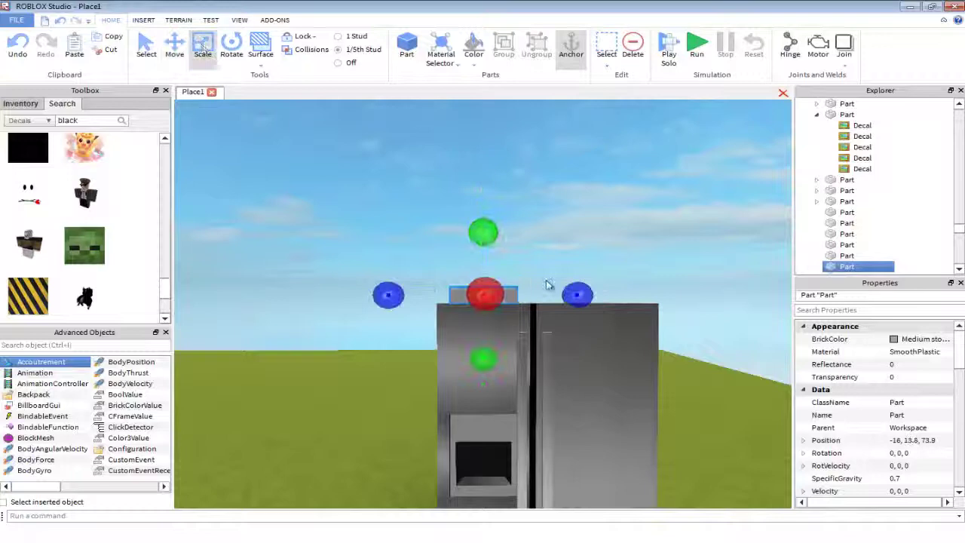
{"action": "mouse_move", "coordinate": [549, 285]}
{"action": "left_mouse_down"}
{"action": "mouse_move", "coordinate": [523, 273]}
{"action": "mouse_move", "coordinate": [515, 376]}
{"action": "mouse_move", "coordinate": [474, 338]}
{"action": "mouse_move", "coordinate": [609, 323]}
{"action": "mouse_move", "coordinate": [442, 324]}
{"action": "mouse_move", "coordinate": [452, 327]}
{"action": "mouse_move", "coordinate": [420, 332]}
{"action": "mouse_move", "coordinate": [614, 319]}
{"action": "mouse_move", "coordinate": [581, 319]}
{"action": "mouse_move", "coordinate": [556, 290]}
{"action": "left_mouse_up"}
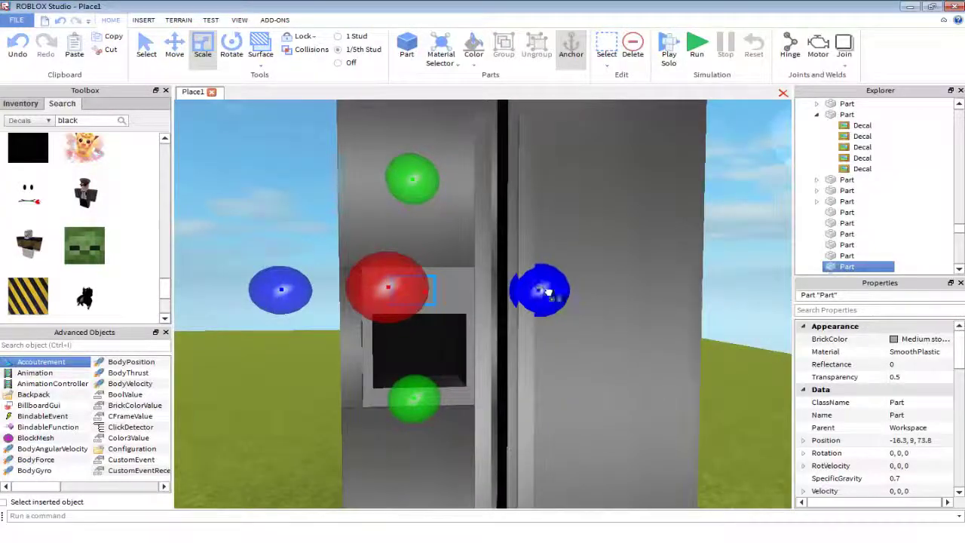
{"action": "right_click_drag", "start_coordinate": [529, 287], "coordinate": [573, 286]}
{"action": "scroll", "coordinate": [914, 356], "scroll_direction": "down", "scroll_amount": 5}
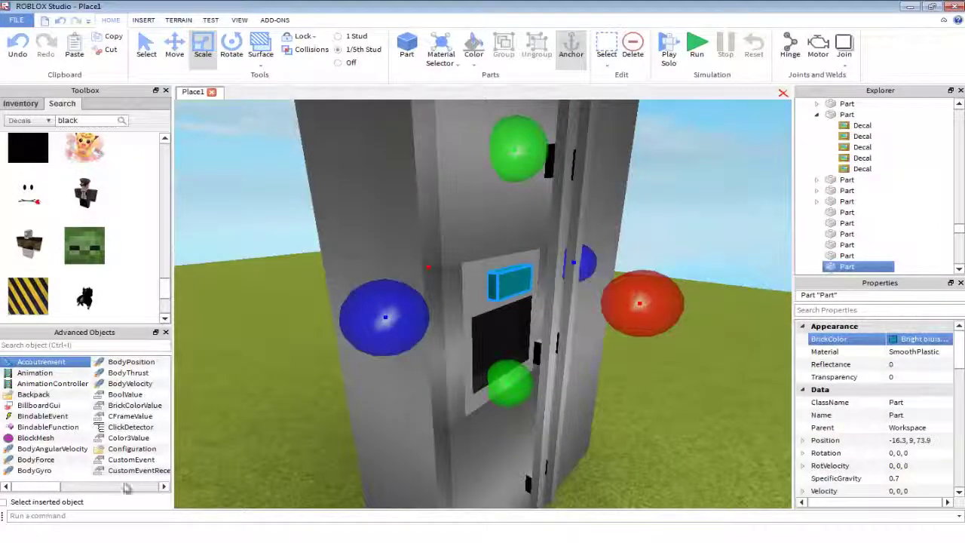
Add a SurfaceGui with Face set to Left to the teal block and change the block's LeftSurface type.
{"action": "left_click", "coordinate": [127, 488]}
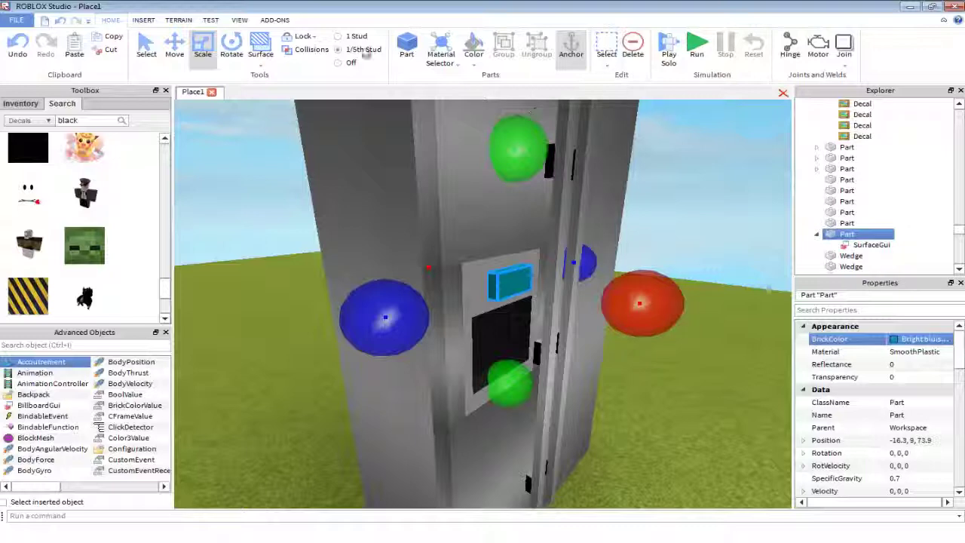
{"action": "left_click", "coordinate": [260, 53]}
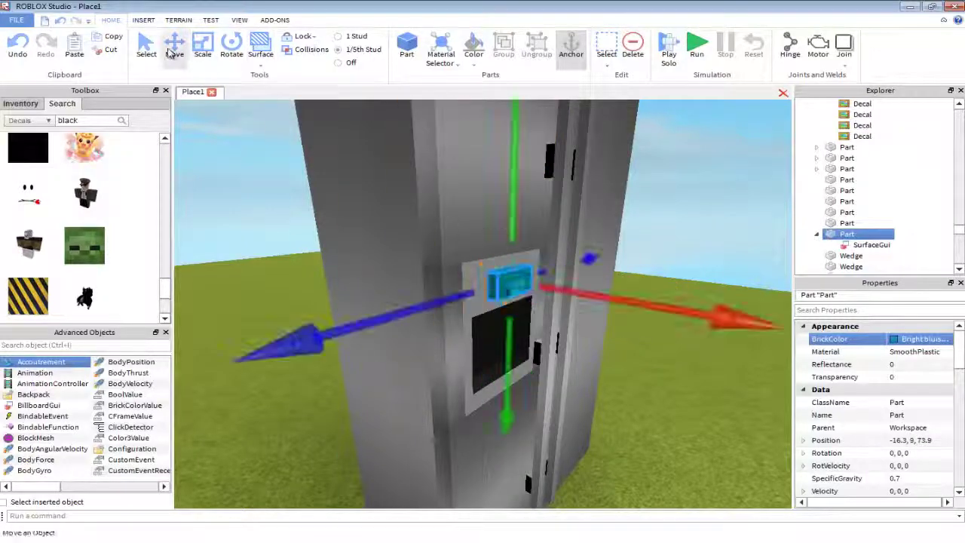
{"action": "scroll", "coordinate": [932, 452], "scroll_direction": "down", "scroll_amount": 10}
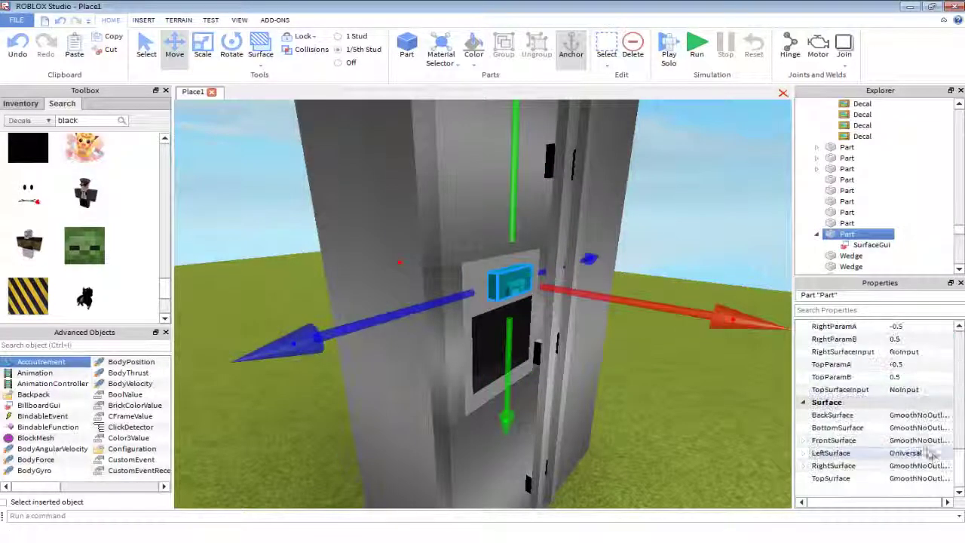
{"action": "left_click", "coordinate": [932, 452]}
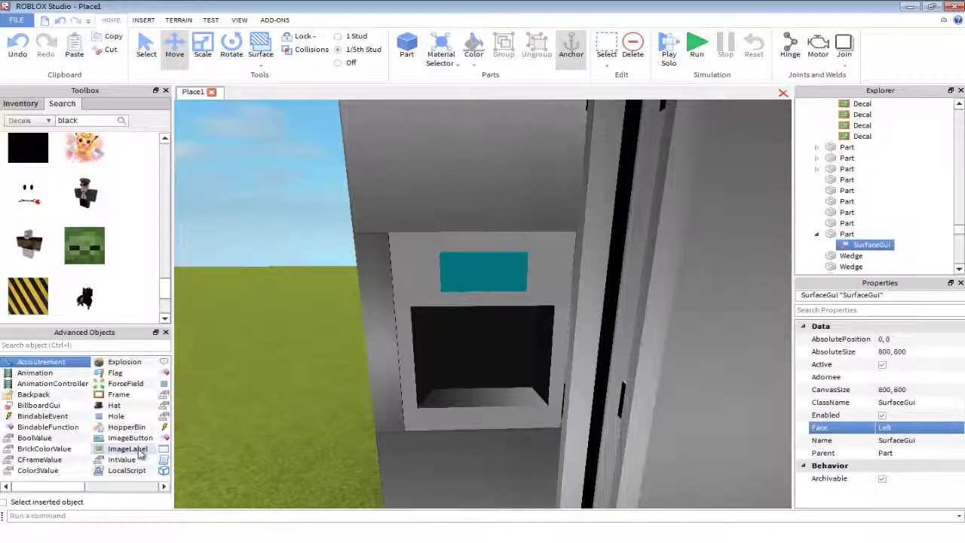
Add an ImageLabel to the SurfaceGui and set its size to {1, 0}, {1, 0}.
{"action": "left_click", "coordinate": [139, 450]}
{"action": "scroll", "coordinate": [926, 482], "scroll_direction": "down", "scroll_amount": 3}
{"action": "left_click", "coordinate": [914, 478]}
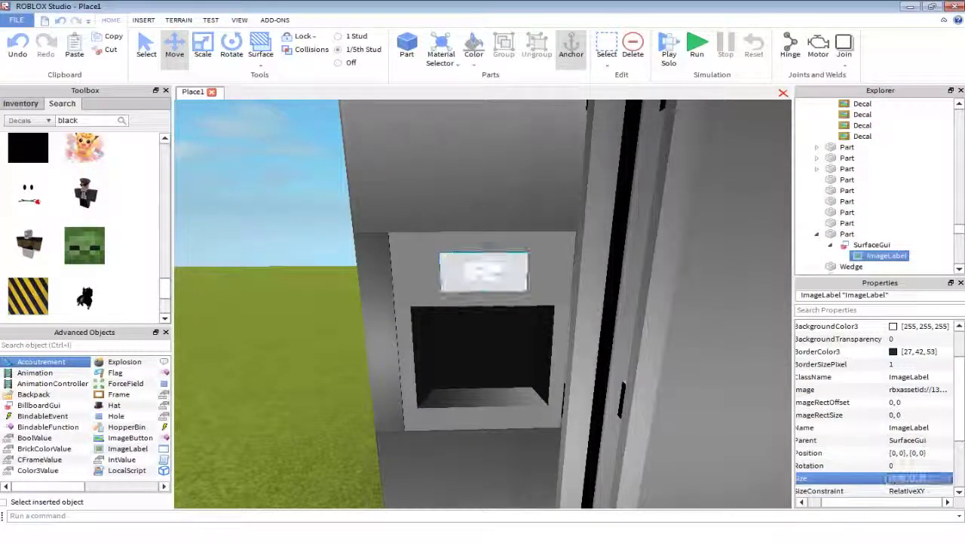
Search the decals for "blue screen" and browse them for a suitable display image.
{"action": "left_click", "coordinate": [68, 117]}
{"action": "type", "text": "blue screen"}
{"action": "key", "text": "Return"}
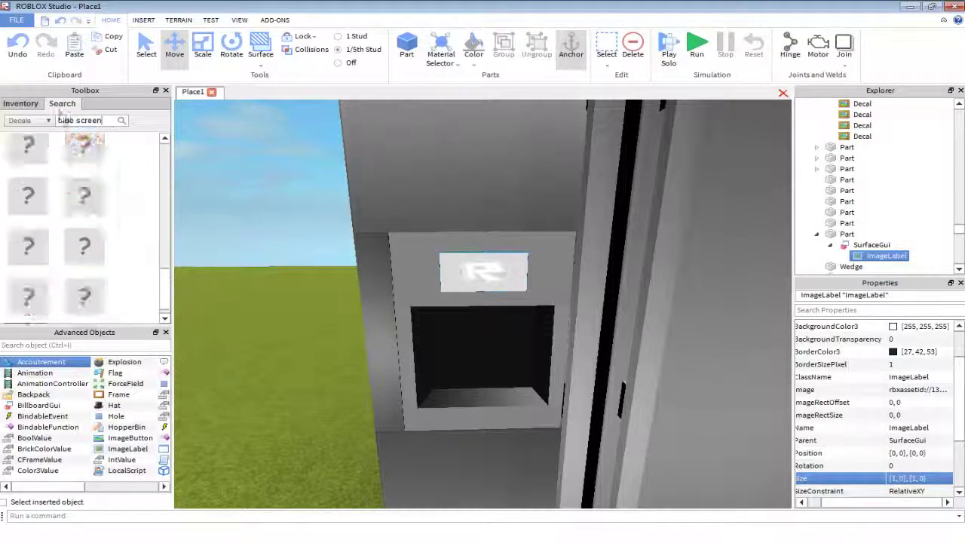
{"action": "left_click_drag", "start_coordinate": [169, 179], "coordinate": [174, 311]}
{"action": "scroll", "coordinate": [149, 246], "scroll_direction": "down", "scroll_amount": 3}
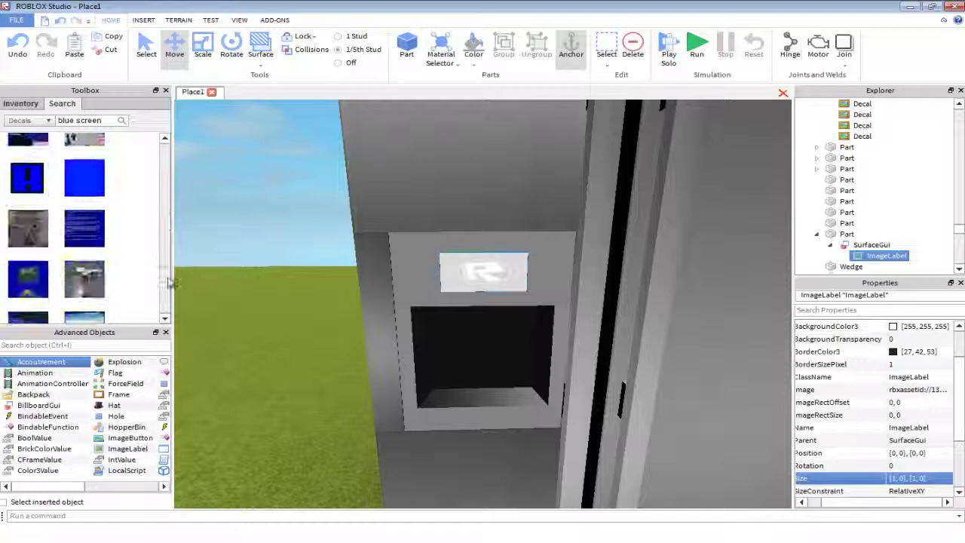
Search the decals for "blue future", "future screen" and "screen" and look through them for a display image.
{"action": "double_click", "coordinate": [89, 120]}
{"action": "type", "text": "future"}
{"action": "key", "text": "Return"}
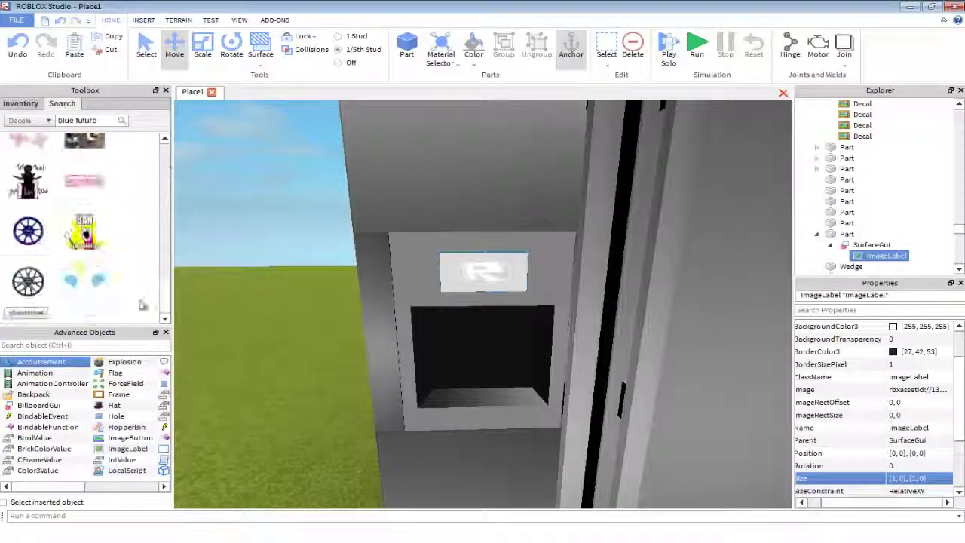
{"action": "type", "text": "screen"}
{"action": "key", "text": "Return"}
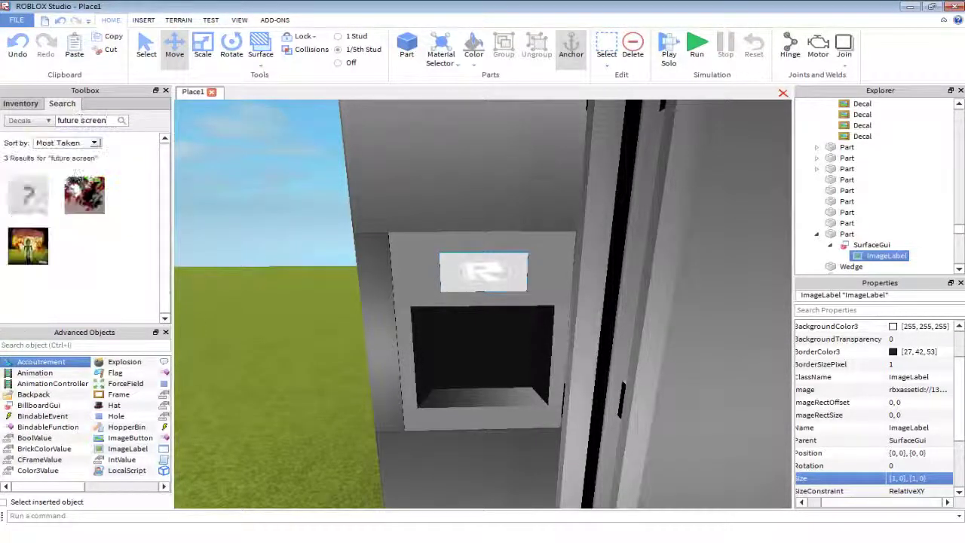
{"action": "key", "text": "Home"}
{"action": "key", "text": "ctrl+Delete"}
{"action": "key", "text": "Return"}
{"action": "scroll", "coordinate": [113, 172], "scroll_direction": "down", "scroll_amount": 3}
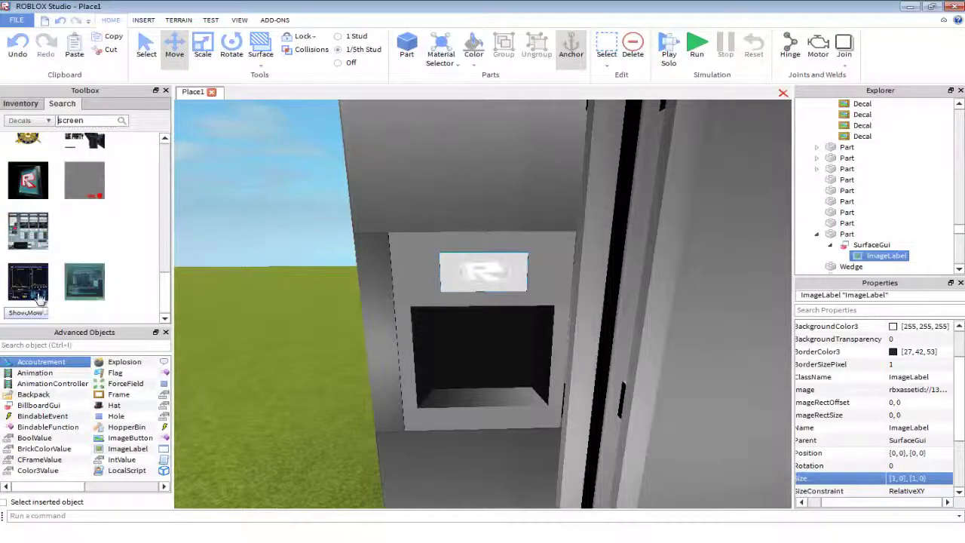
{"action": "left_click", "coordinate": [30, 310]}
Replace the ImageLabel in the SurfaceGui with a Frame and set its size to {1, 0}, {0.2, 0}.
{"action": "key", "text": "Delete"}
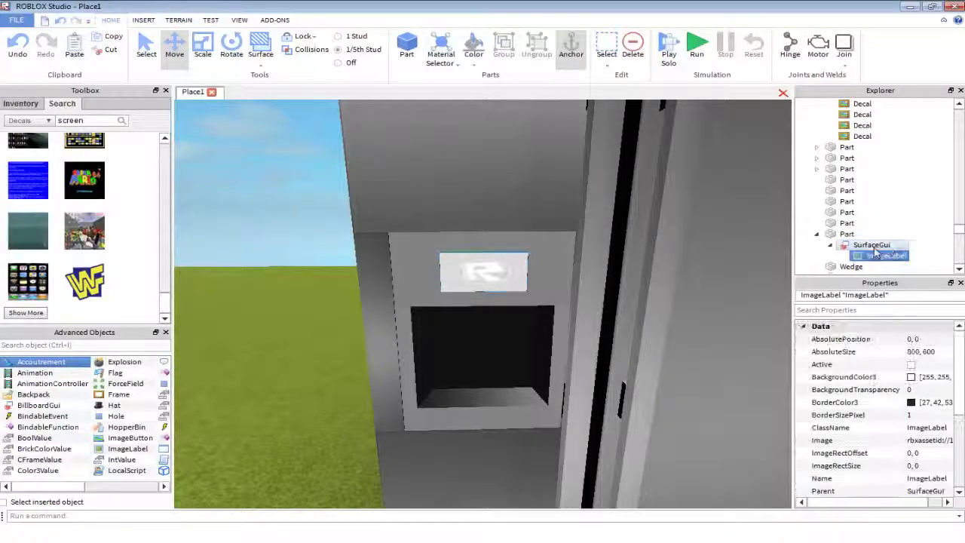
{"action": "left_click", "coordinate": [876, 256]}
{"action": "scroll", "coordinate": [874, 392], "scroll_direction": "down", "scroll_amount": 2}
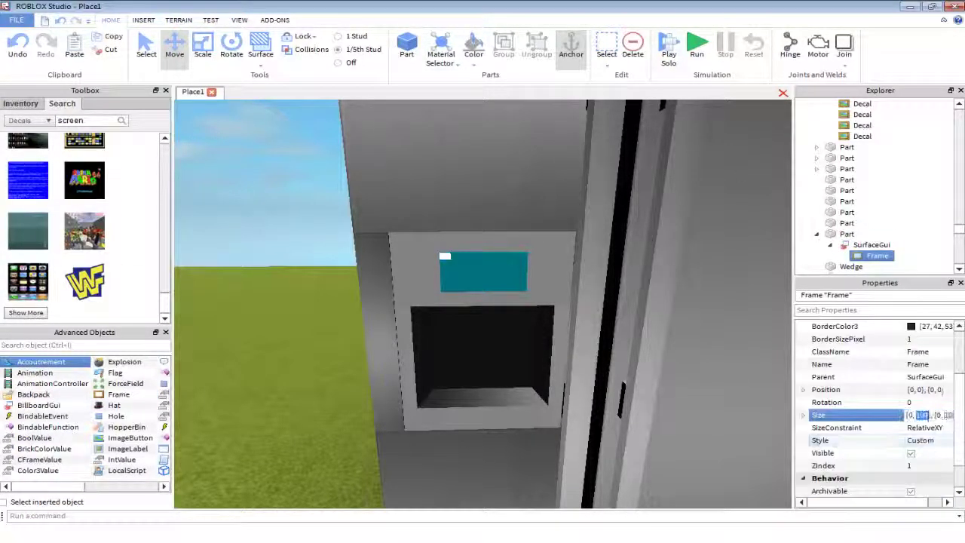
{"action": "left_click", "coordinate": [904, 414]}
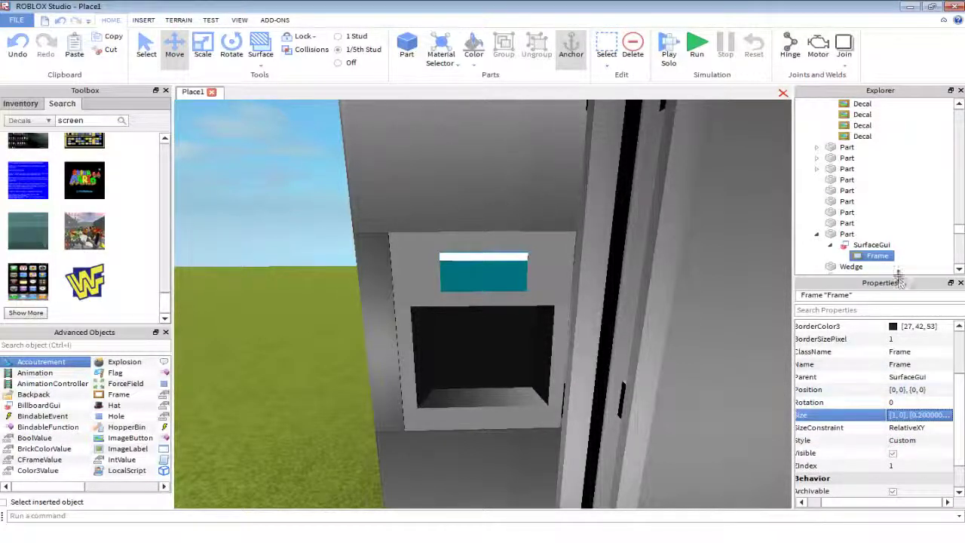
Set the Frame's BackgroundTransparency to 1.
{"action": "left_click", "coordinate": [871, 245]}
{"action": "left_click", "coordinate": [876, 256]}
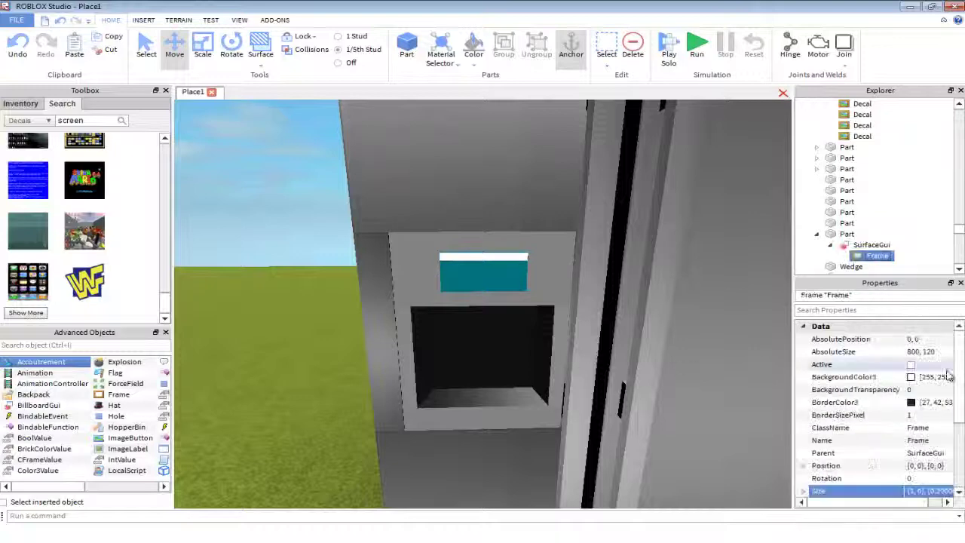
{"action": "left_click", "coordinate": [933, 390]}
Add a TextBox with a transparent background inside the Frame and size it to fill the Frame.
{"action": "left_click", "coordinate": [147, 486]}
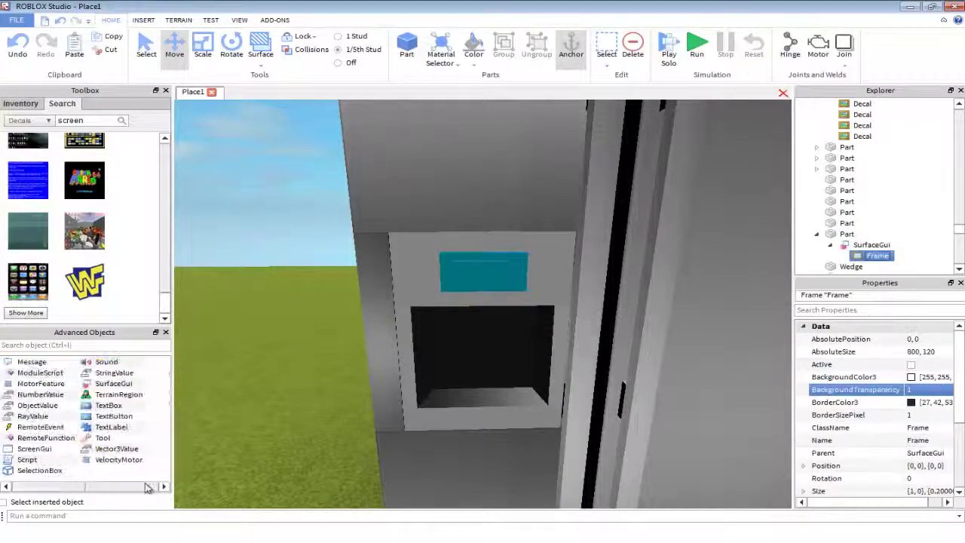
{"action": "left_click", "coordinate": [893, 267]}
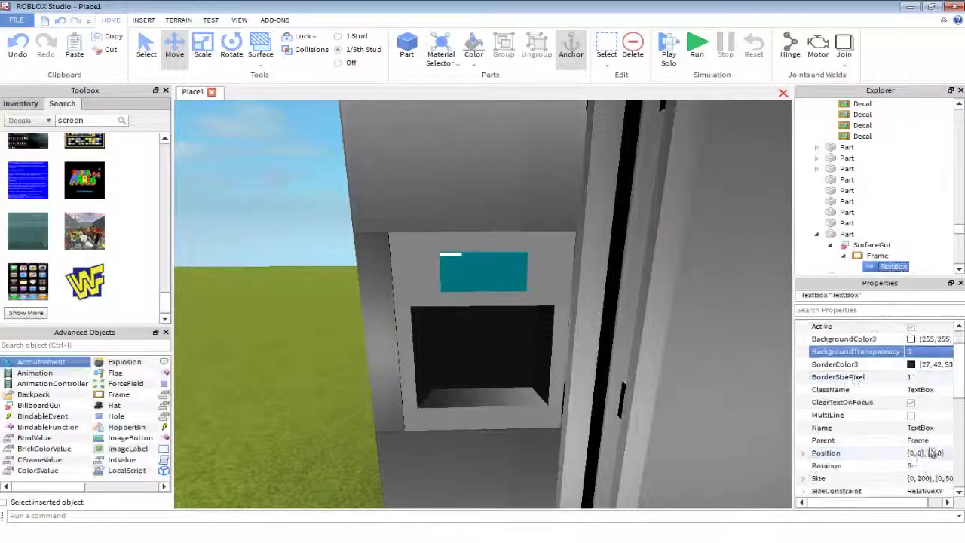
{"action": "left_click", "coordinate": [925, 478]}
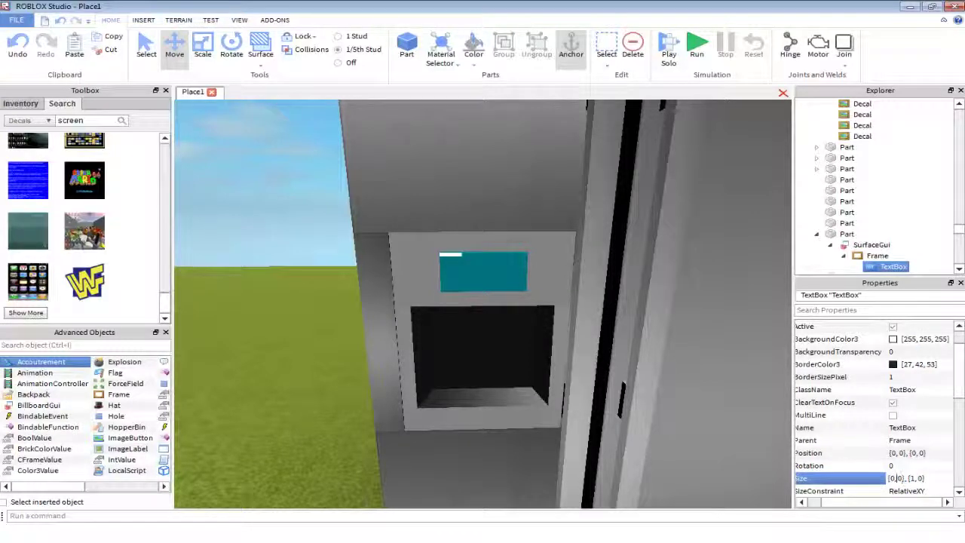
{"action": "scroll", "coordinate": [908, 358], "scroll_direction": "down", "scroll_amount": 5}
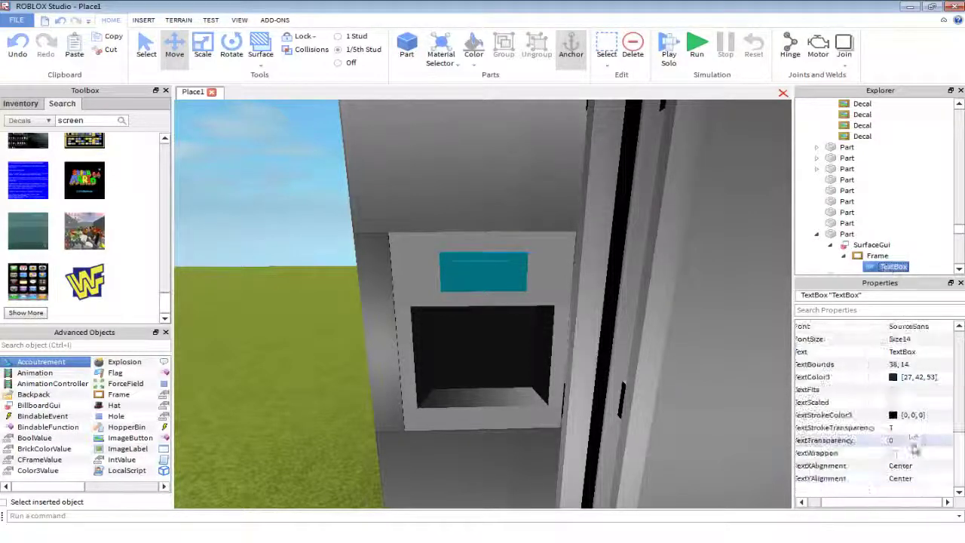
Set the TextBox's font to Legacy and its FontSize to Size48.
{"action": "left_click", "coordinate": [926, 339]}
{"action": "left_click", "coordinate": [918, 414]}
{"action": "left_click", "coordinate": [934, 326]}
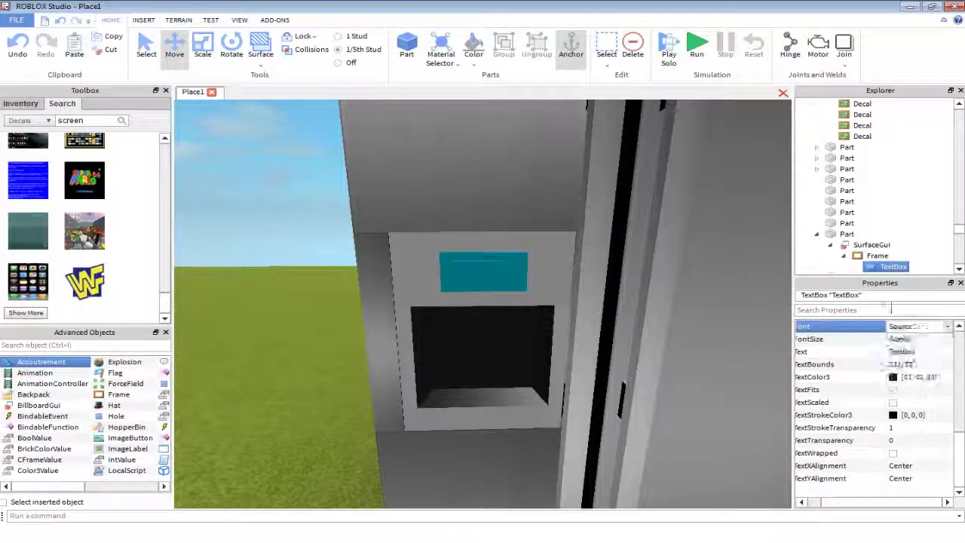
{"action": "left_click", "coordinate": [901, 338]}
{"action": "left_click", "coordinate": [919, 377]}
Set the TextBox's TextColor3 to 93, 93, 93 and enter a clock time as its text.
{"action": "left_click", "coordinate": [941, 377]}
{"action": "key", "text": "Return"}
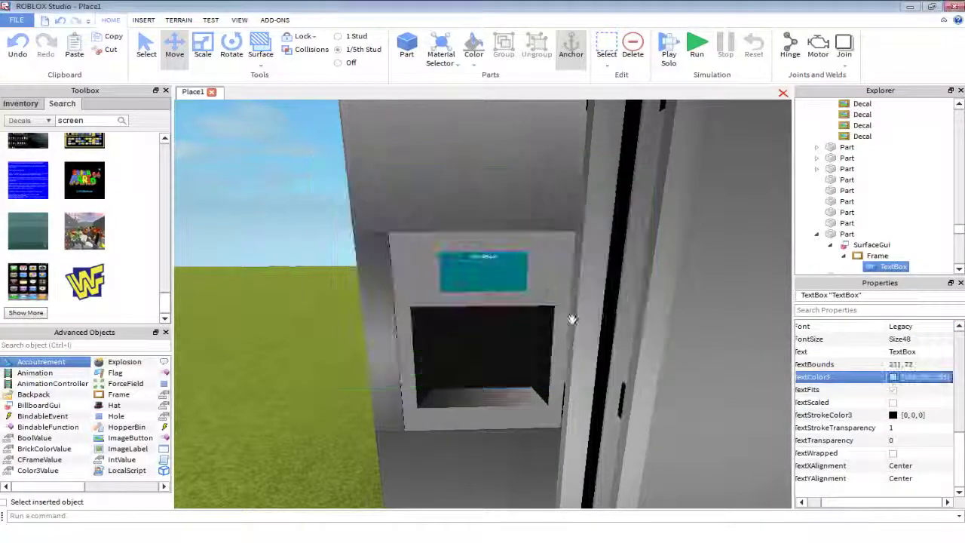
{"action": "left_click", "coordinate": [944, 376]}
{"action": "left_click", "coordinate": [618, 368]}
{"action": "left_click", "coordinate": [938, 379]}
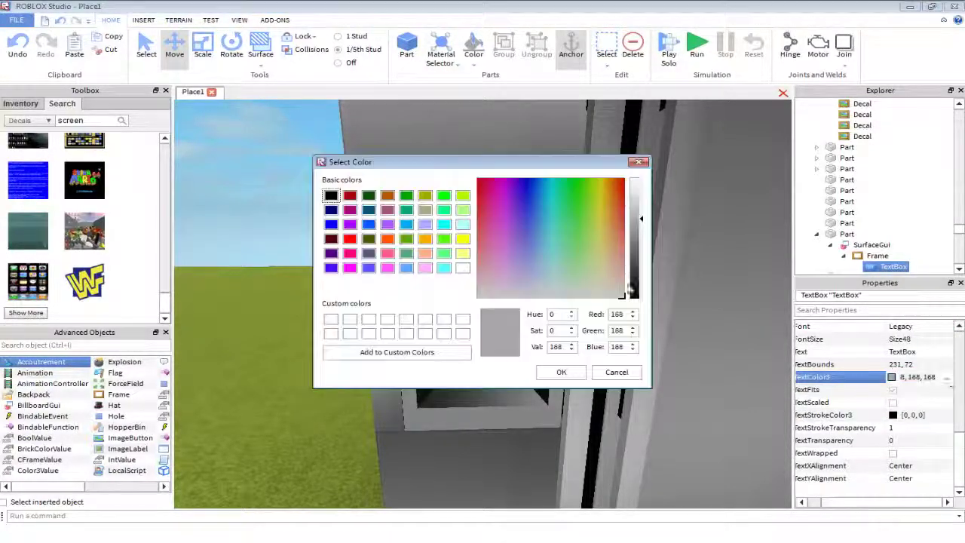
{"action": "left_click_drag", "start_coordinate": [637, 226], "coordinate": [637, 258]}
{"action": "left_click", "coordinate": [609, 373]}
{"action": "scroll", "coordinate": [608, 381], "scroll_direction": "up", "scroll_amount": 3}
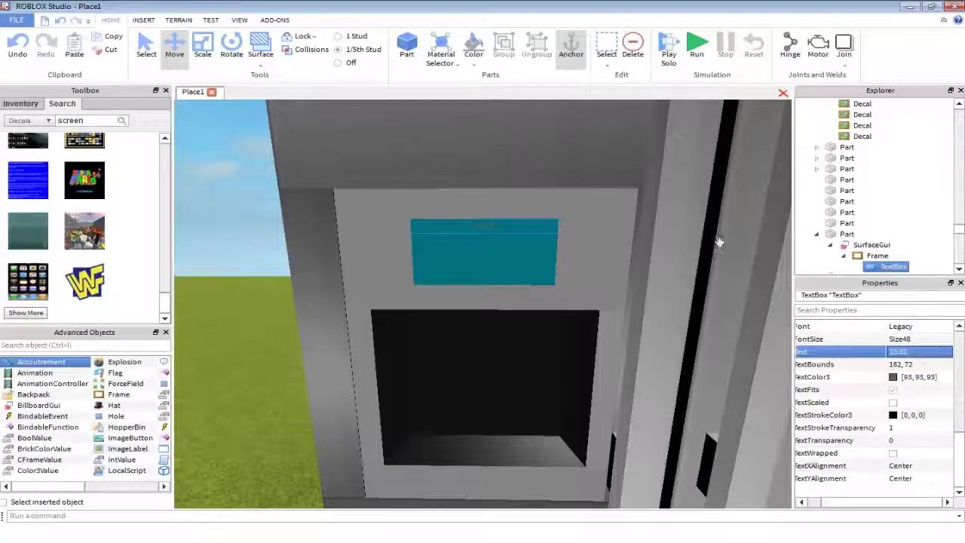
Turn off movement snapping and sink the teal display block into the dispenser's grey frame.
{"action": "left_click", "coordinate": [431, 265]}
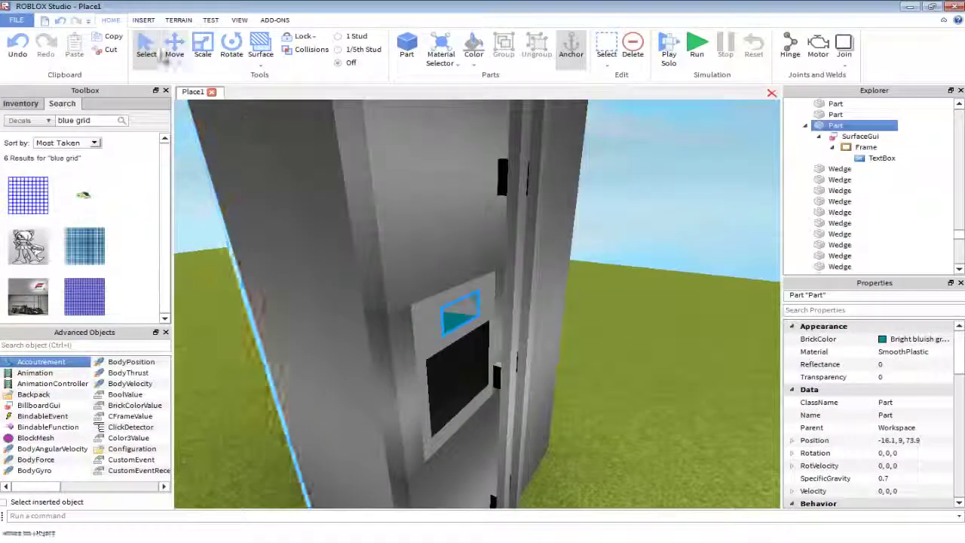
{"action": "scroll", "coordinate": [558, 313], "scroll_direction": "up", "scroll_amount": 2}
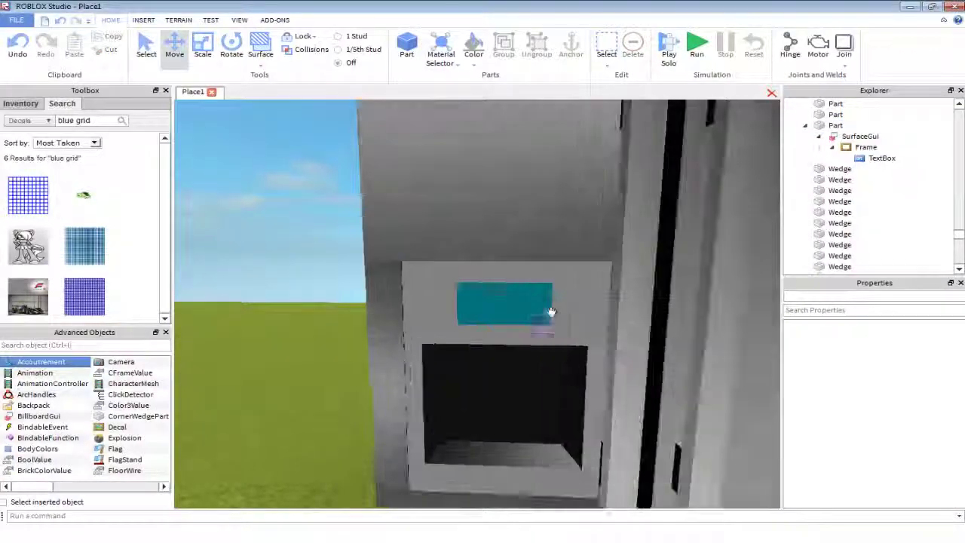
Add a separate Really black SmoothPlastic block above the refrigerator's dispenser door.
{"action": "left_click", "coordinate": [549, 312]}
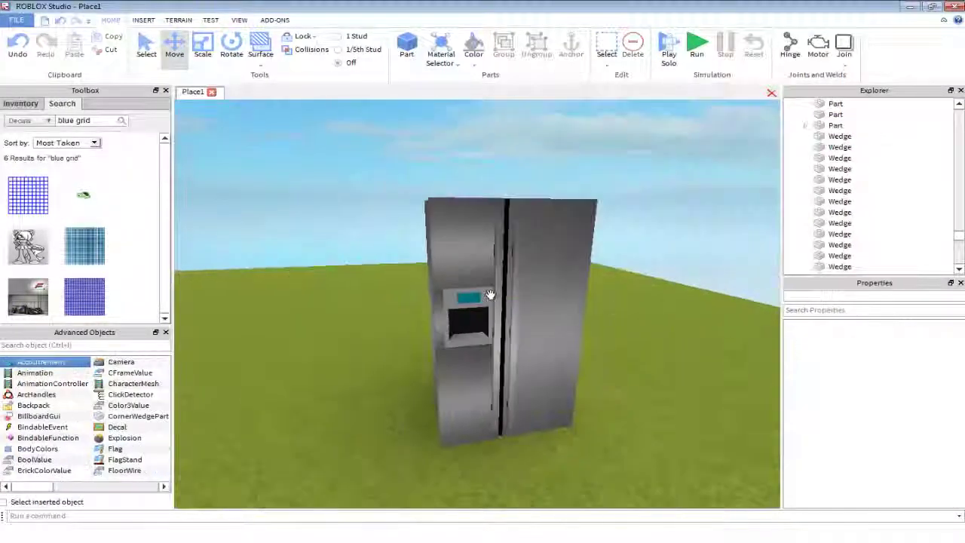
{"action": "scroll", "coordinate": [490, 294], "scroll_direction": "up", "scroll_amount": 5}
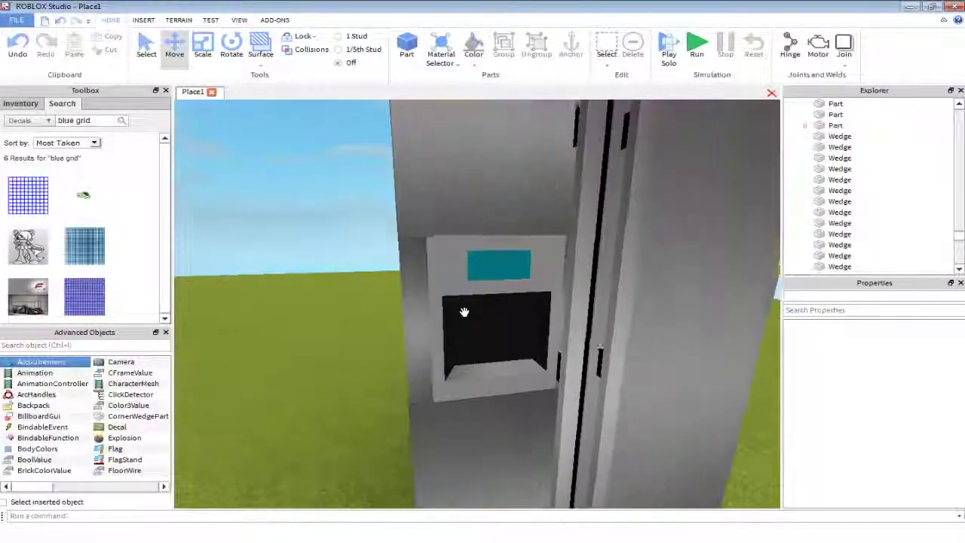
{"action": "left_click", "coordinate": [540, 368]}
{"action": "scroll", "coordinate": [541, 369], "scroll_direction": "down", "scroll_amount": 2}
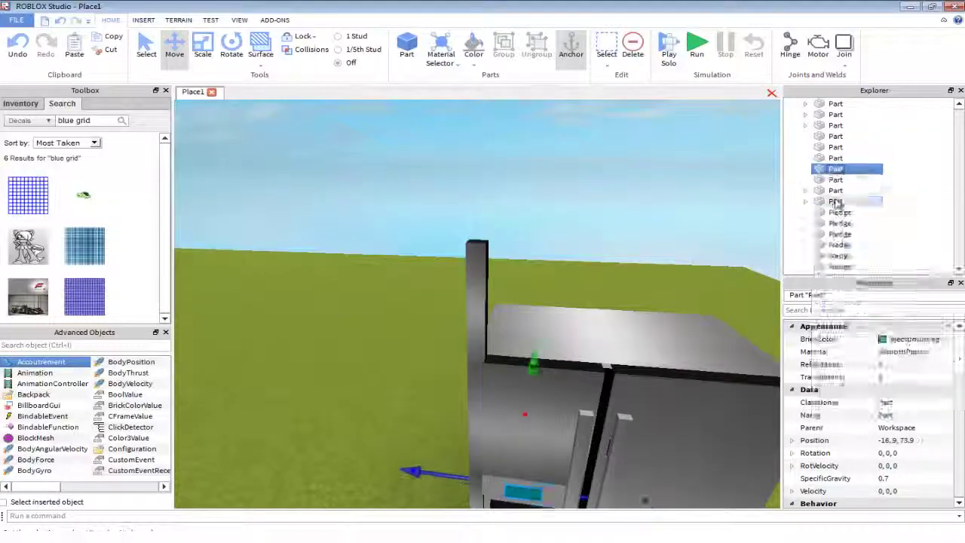
{"action": "right_click", "coordinate": [834, 201]}
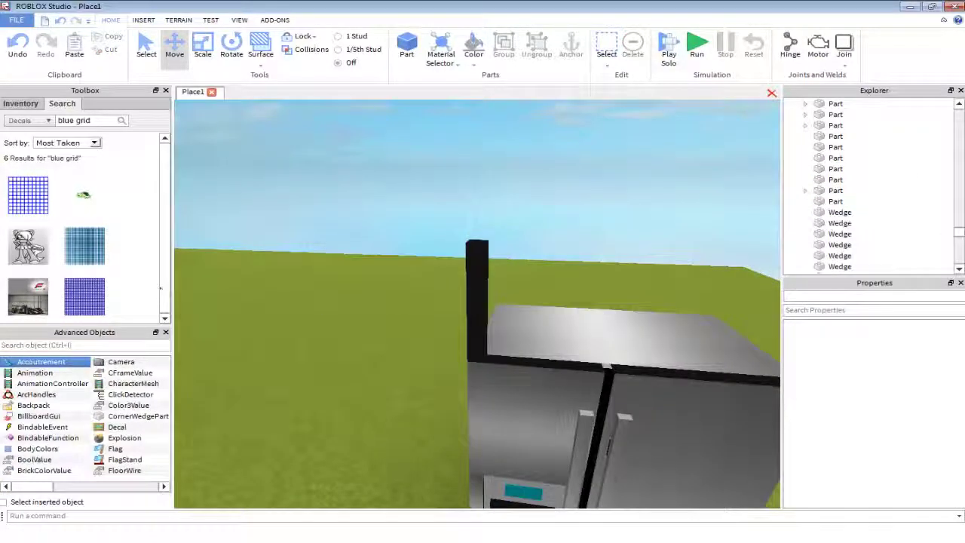
{"action": "left_click", "coordinate": [835, 201]}
Set the snapping increment to 1/5 Stud and scale the black block's height down to a small piece.
{"action": "left_click", "coordinate": [202, 49]}
{"action": "left_click_drag", "start_coordinate": [484, 133], "coordinate": [379, 151]}
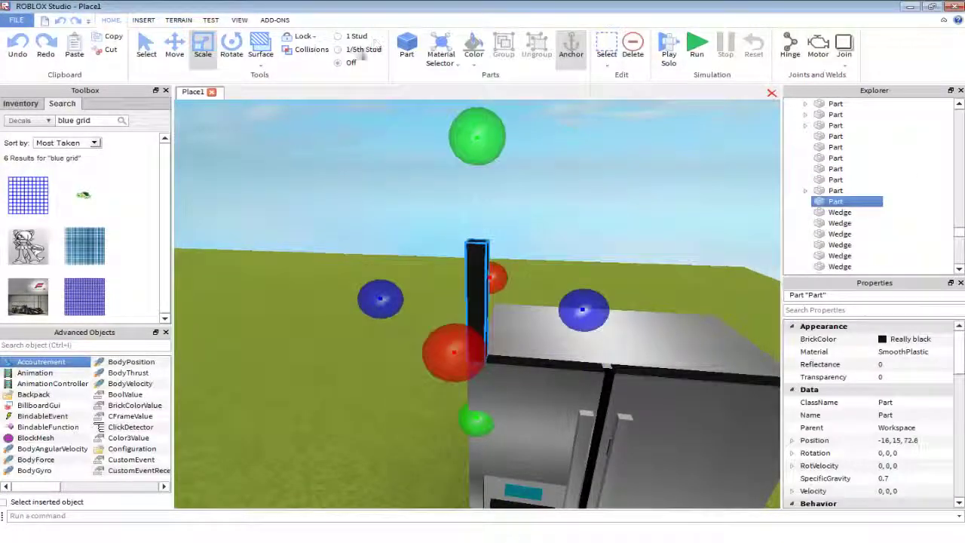
{"action": "left_click_drag", "start_coordinate": [470, 133], "coordinate": [490, 263]}
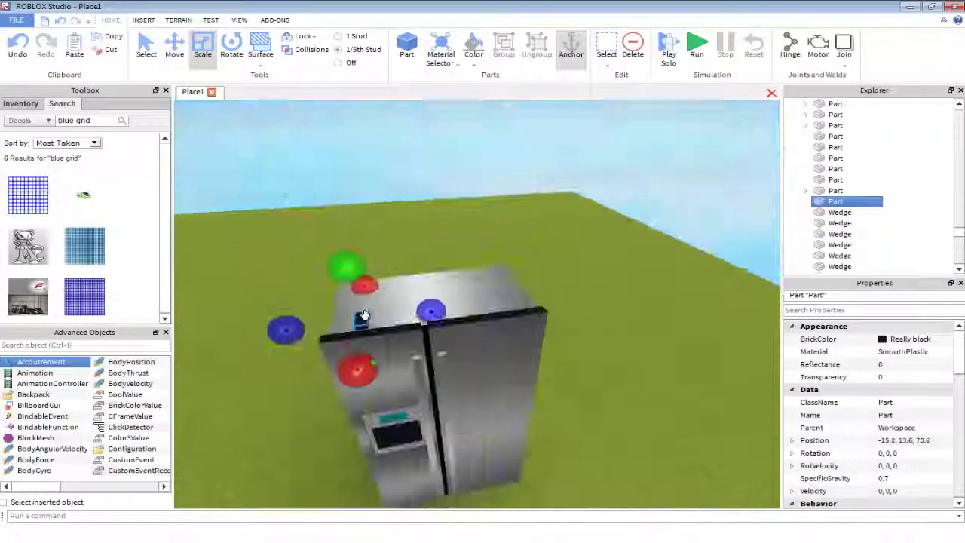
Place the two small black parts side by side in the dispenser recess and tilt them together about 35 degrees.
{"action": "left_click", "coordinate": [835, 211], "text": "ctrl"}
{"action": "left_click", "coordinate": [174, 45]}
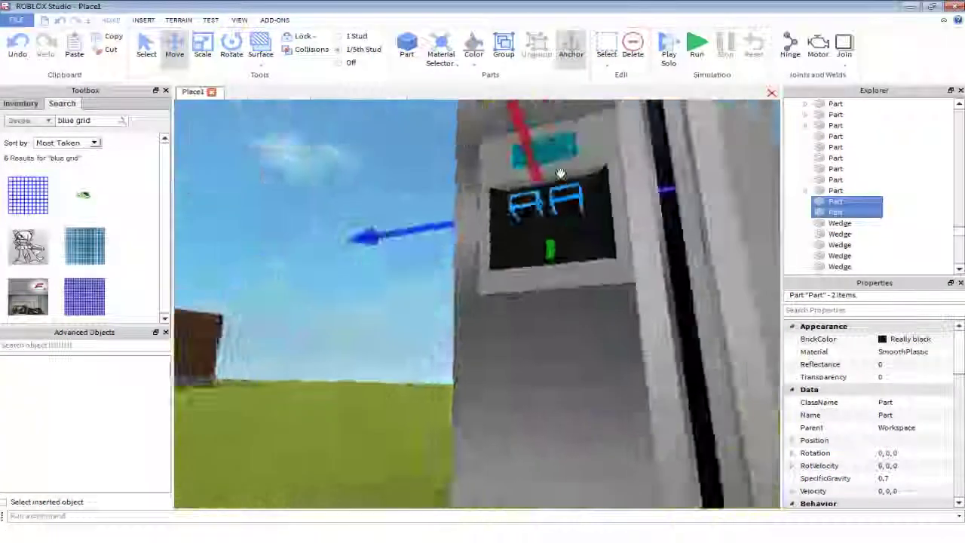
{"action": "left_click", "coordinate": [232, 45]}
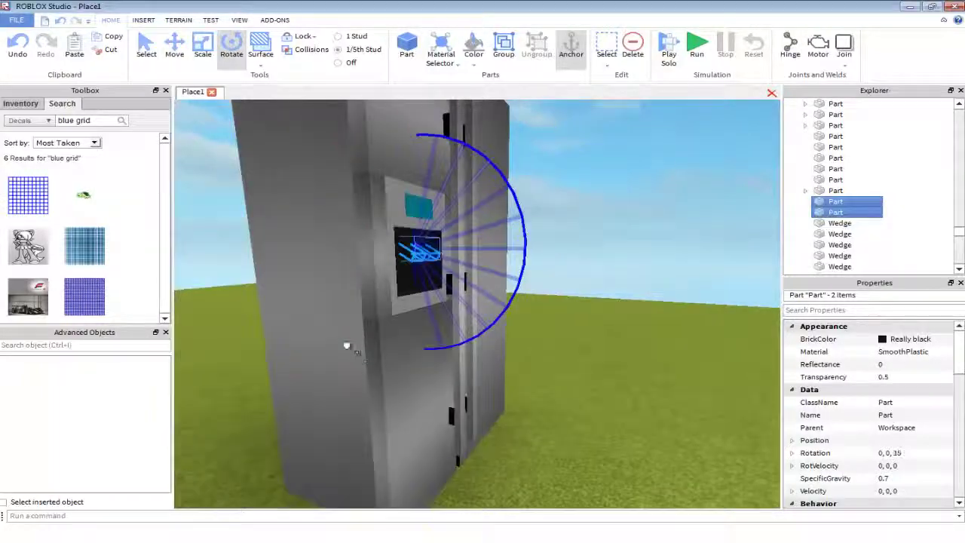